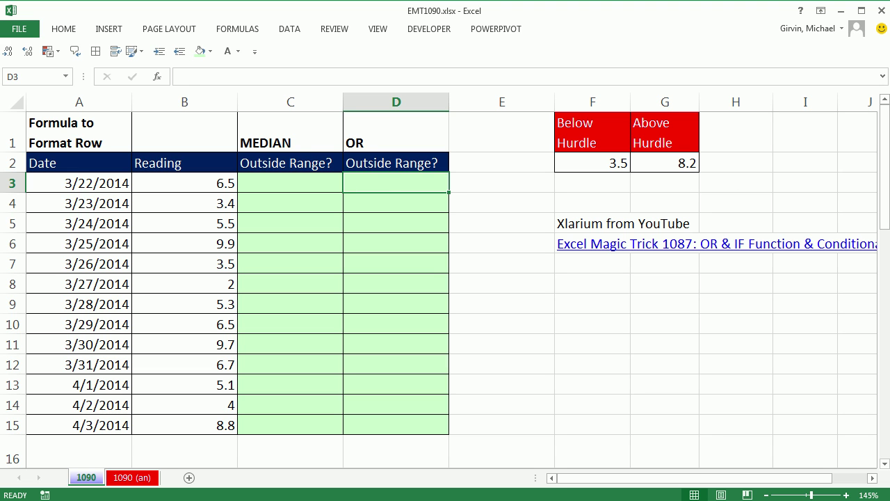
# Enter =OR(B3<$F$2,B3>$G$2) in D3 and fill it down to D15
pyautogui.write('=or')
pyautogui.press('Tab')
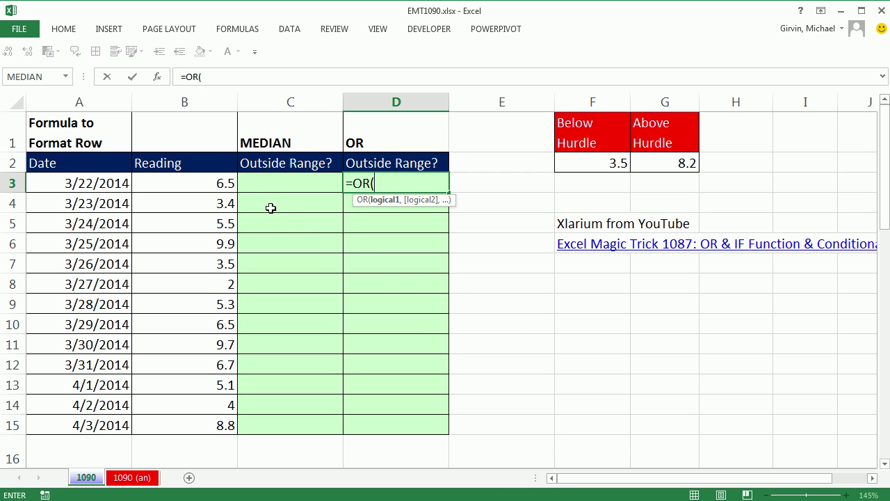
pyautogui.click(219, 183)
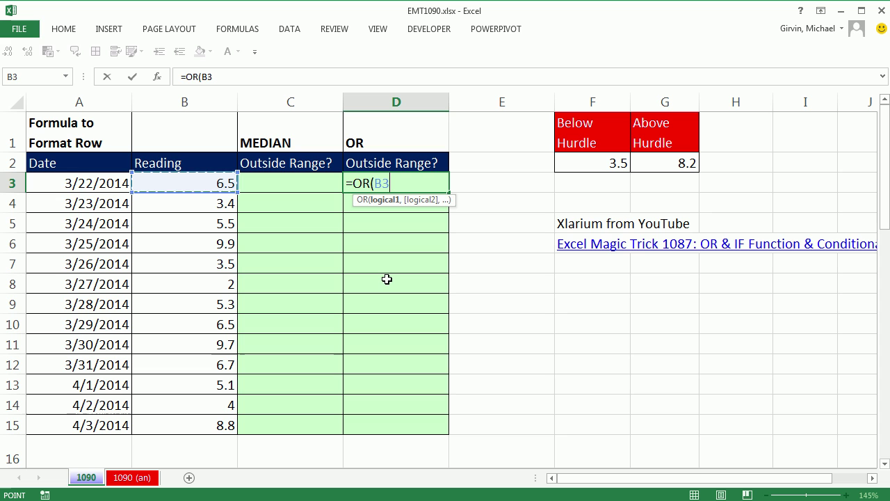
pyautogui.write('<')
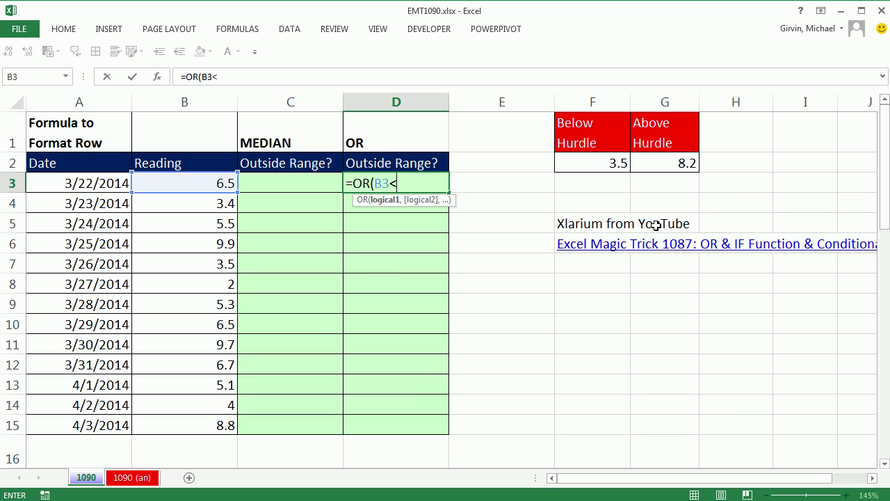
pyautogui.click(584, 166)
pyautogui.press('F4')
pyautogui.write(',')
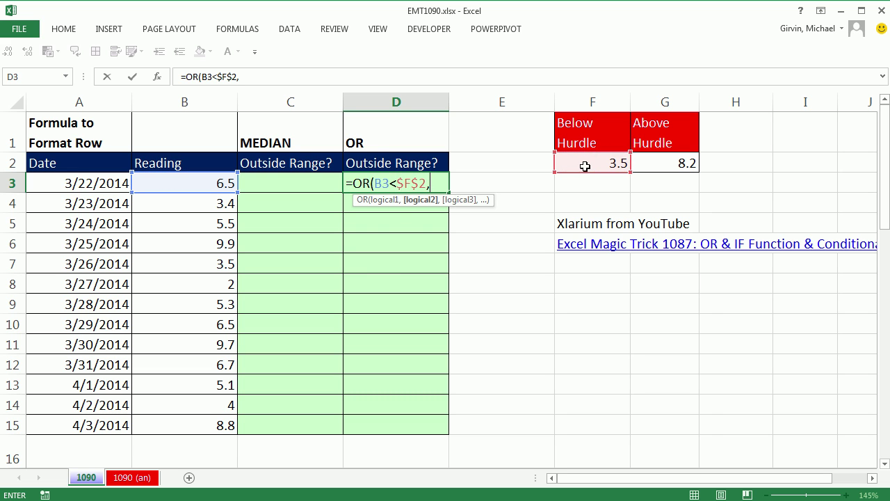
pyautogui.click(189, 178)
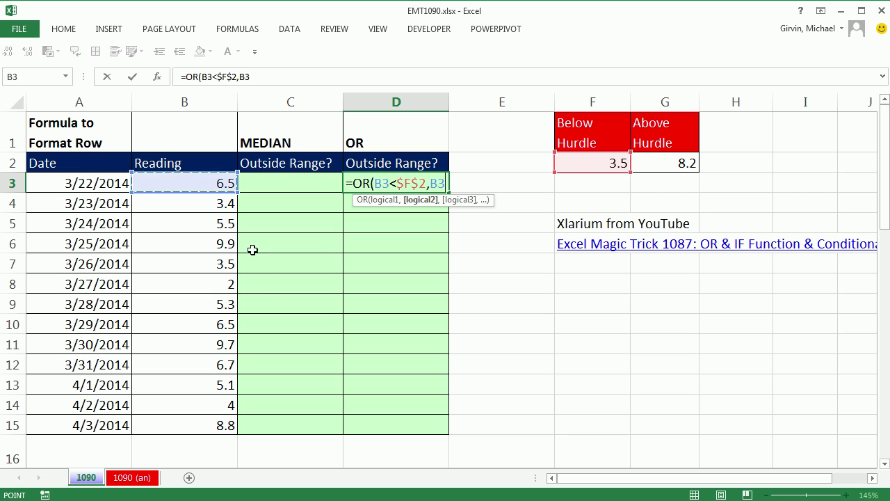
pyautogui.write('>')
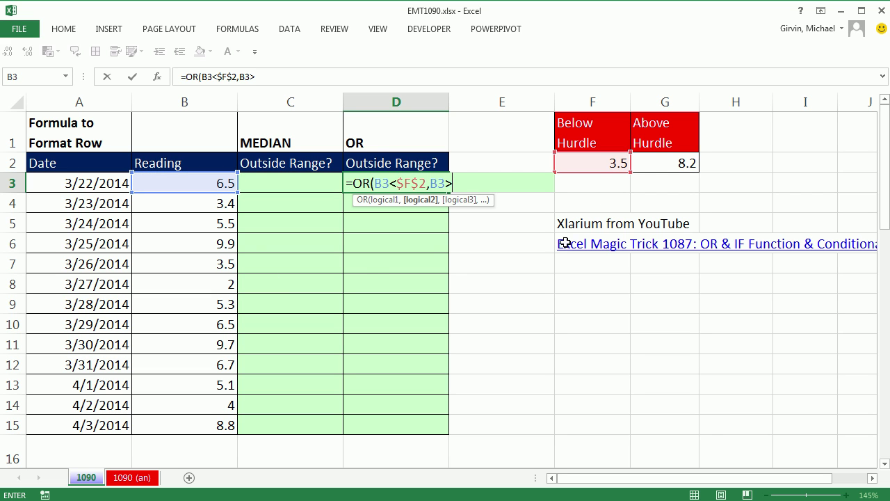
pyautogui.click(662, 165)
pyautogui.press('F4')
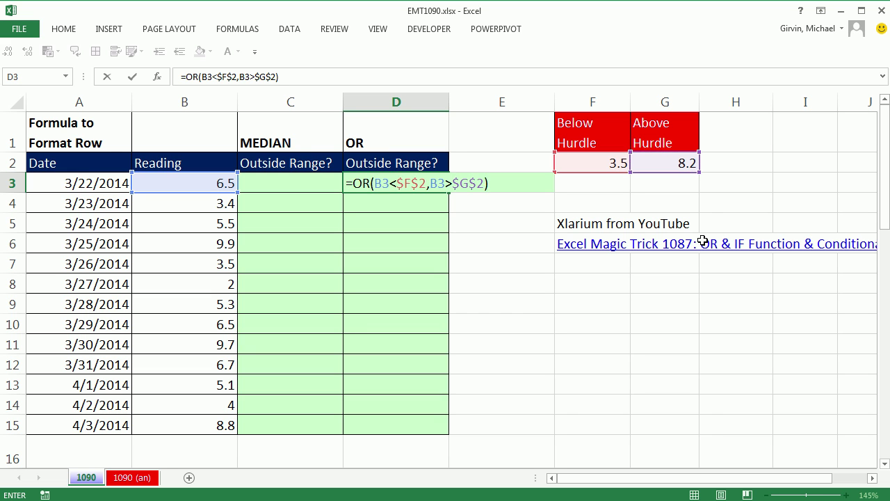
pyautogui.hotkey('ctrl', 'Return')
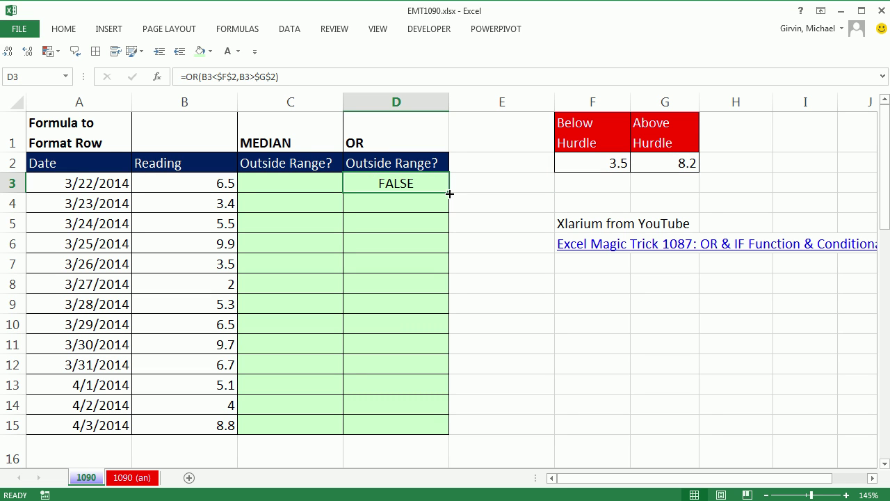
pyautogui.moveTo(450, 194); pyautogui.dragTo(462, 436)
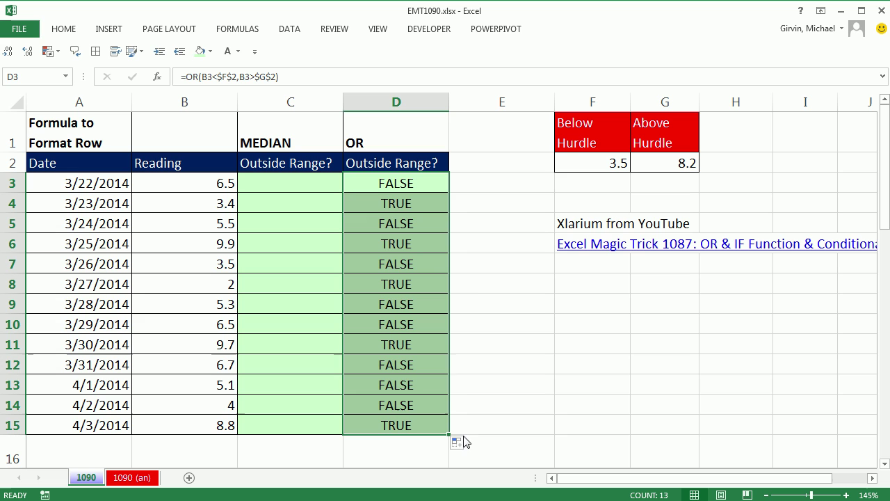
pyautogui.click(270, 186)
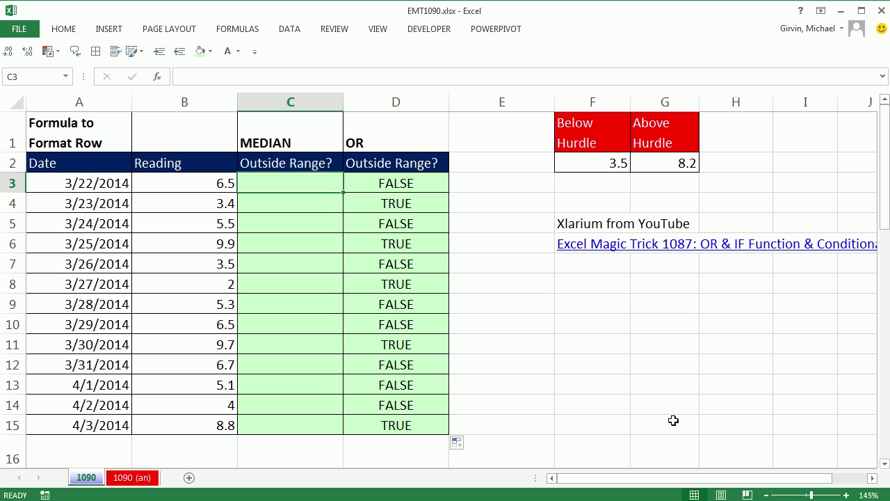
# Enter =MEDIAN(B3,$F$2,$G$2) in C3 and copy it down to C15
pyautogui.write('=me')
pyautogui.press('Tab')
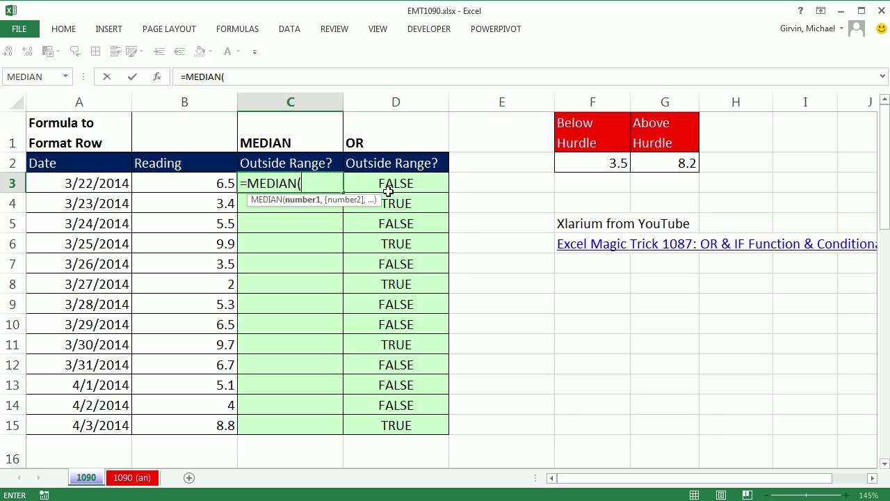
pyautogui.click(200, 184)
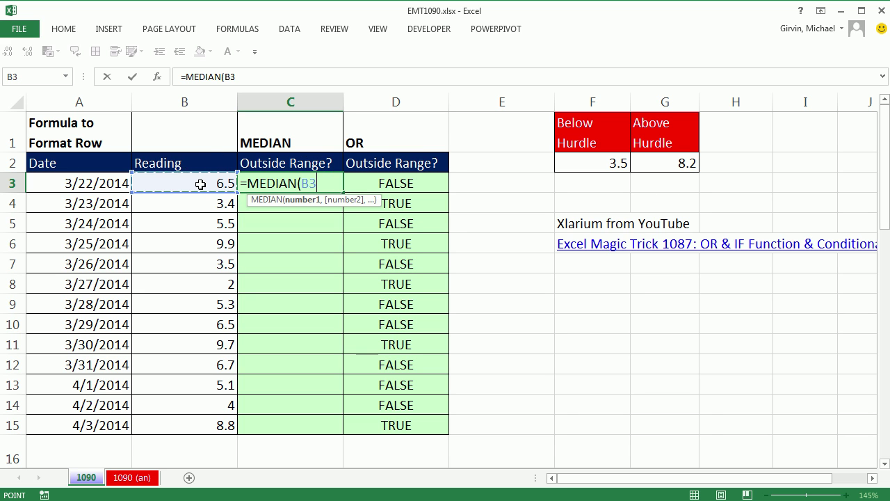
pyautogui.write(',')
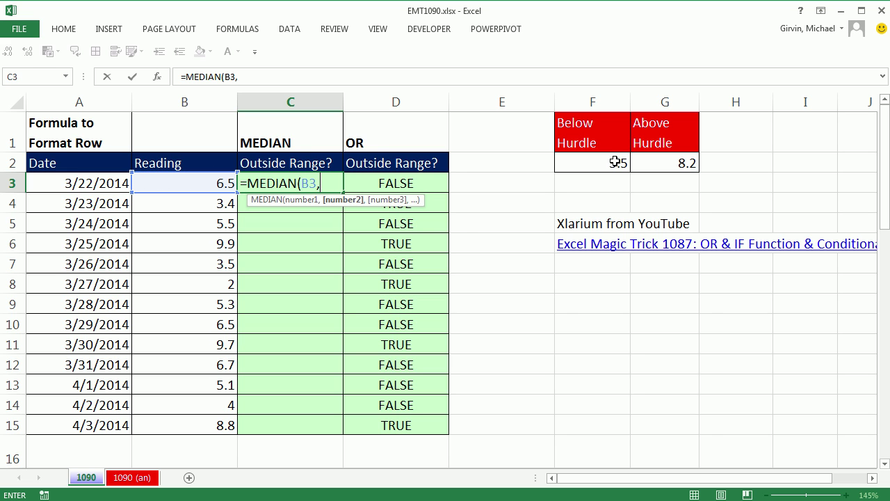
pyautogui.click(612, 162)
pyautogui.press('F4')
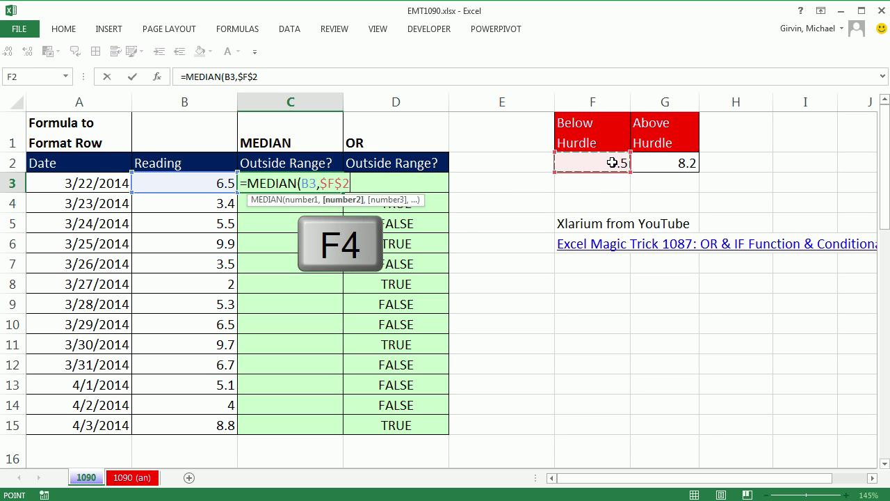
pyautogui.write(',')
pyautogui.click(656, 165)
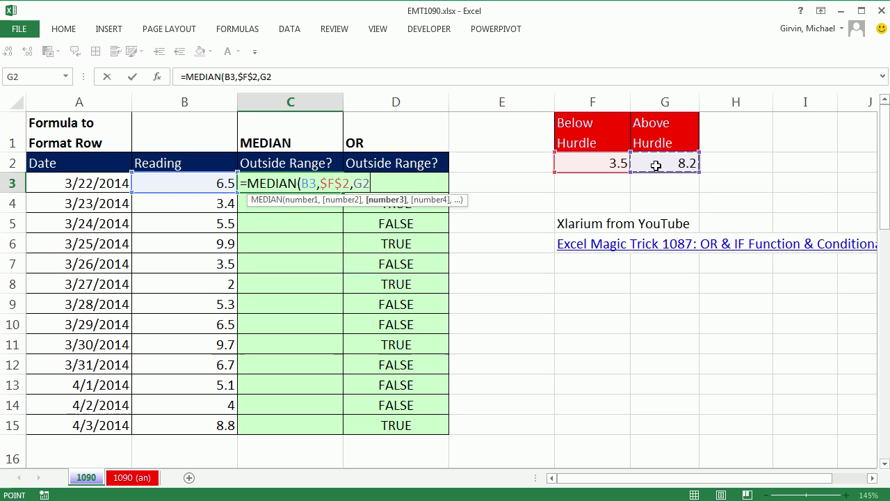
pyautogui.press('F4')
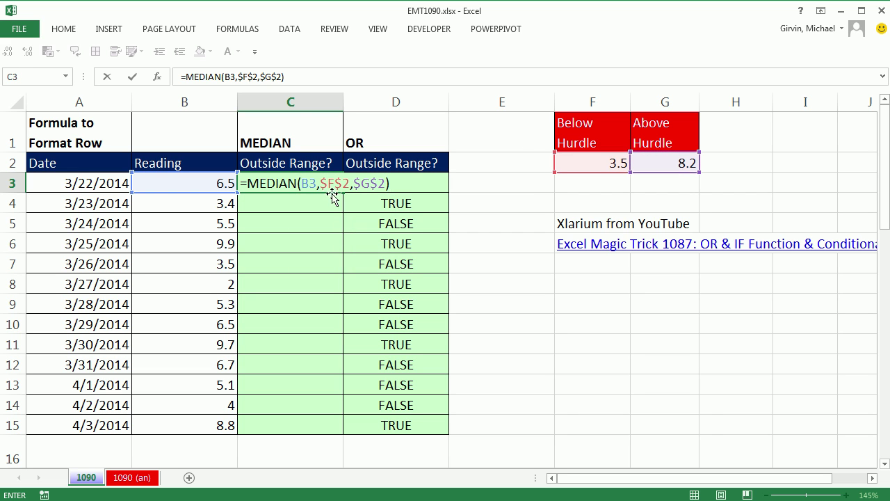
pyautogui.click(309, 183)
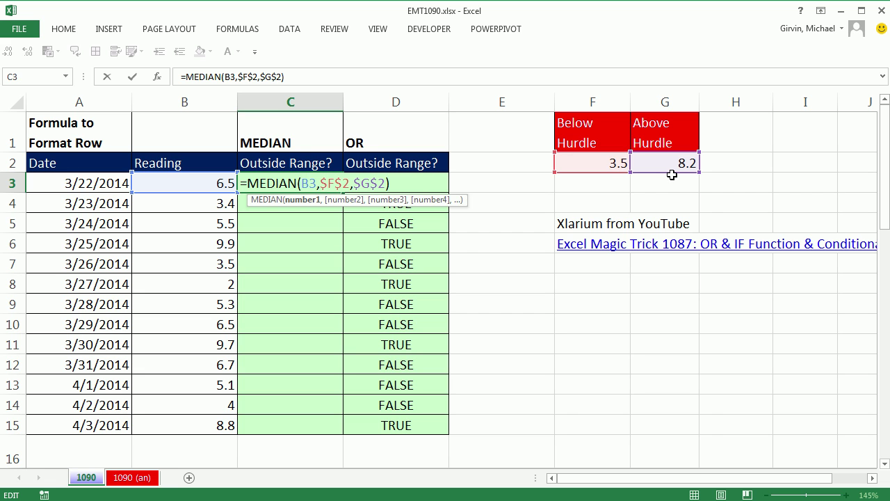
pyautogui.hotkey('ctrl', 'Return')
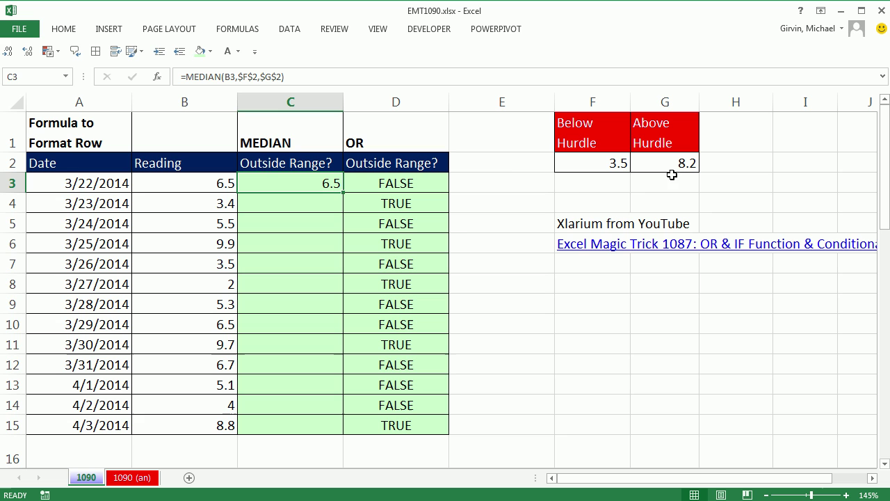
pyautogui.doubleClick(343, 194)
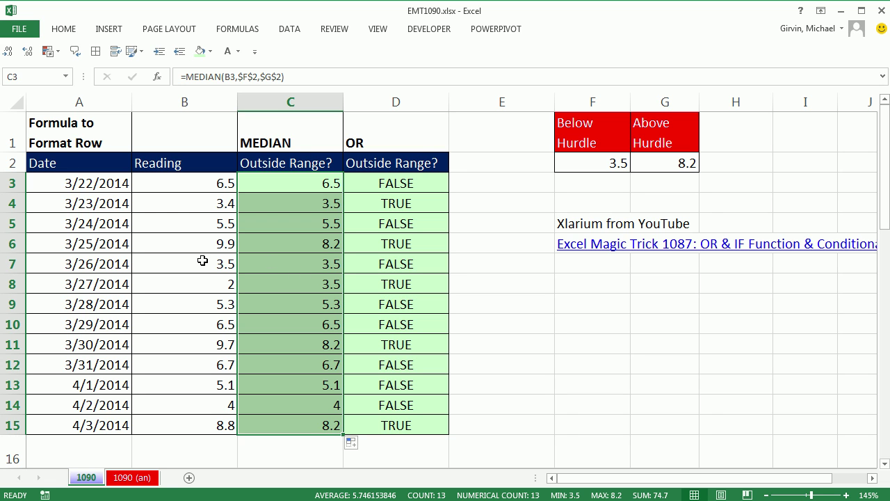
pyautogui.click(259, 203)
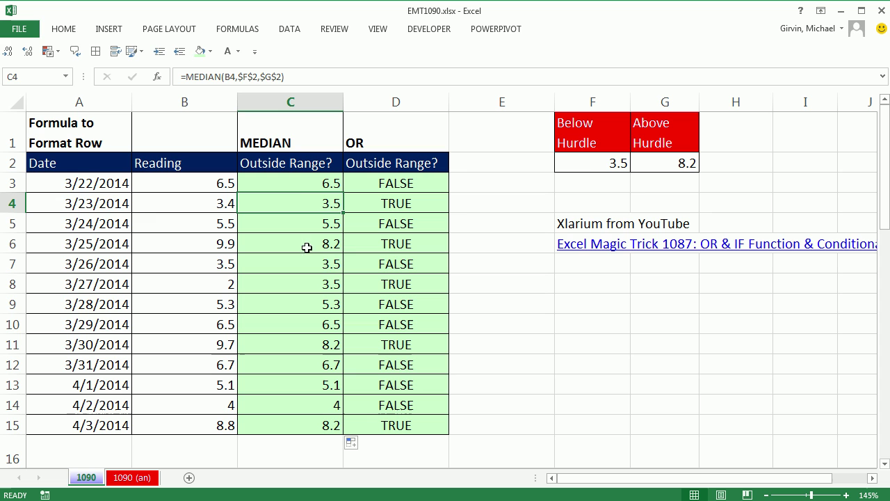
# Append <>B3 to C3's MEDIAN formula, fill it down to C15, and verify C4
pyautogui.click(308, 185)
pyautogui.doubleClick(308, 184)
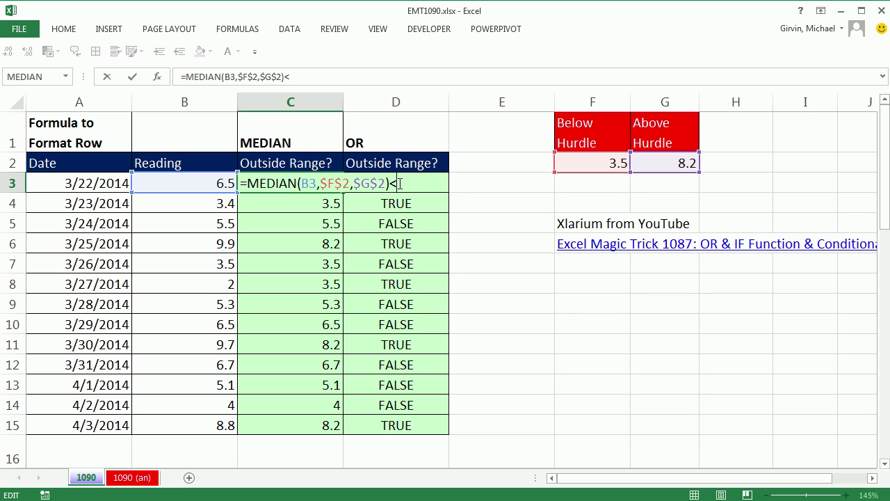
pyautogui.write('<>')
pyautogui.click(175, 182)
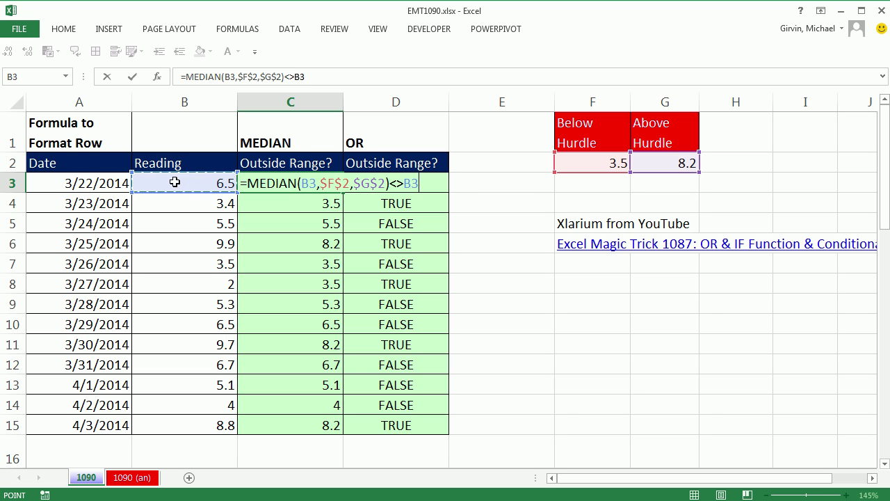
pyautogui.hotkey('ctrl', 'Return')
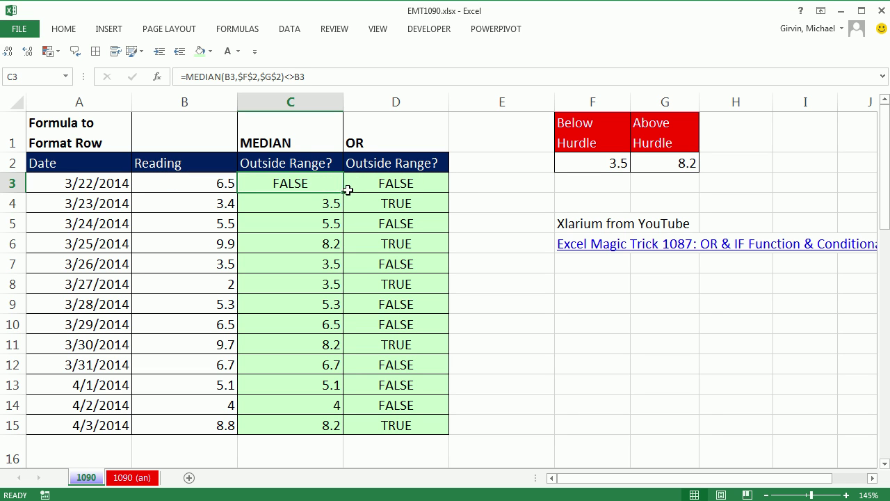
pyautogui.doubleClick(344, 193)
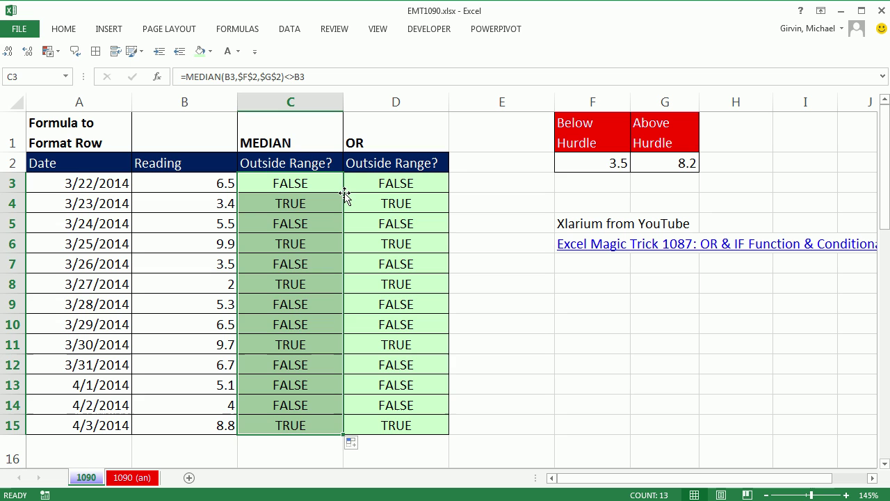
pyautogui.doubleClick(302, 203)
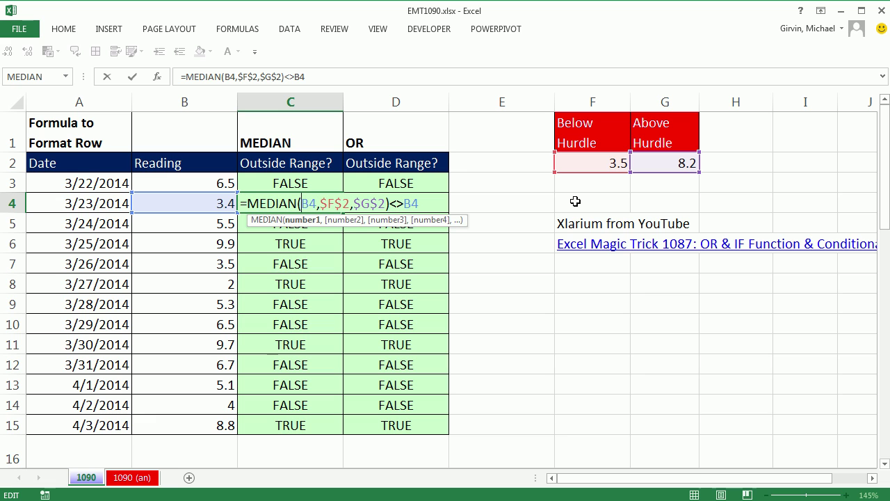
pyautogui.hotkey('ctrl', 'Return')
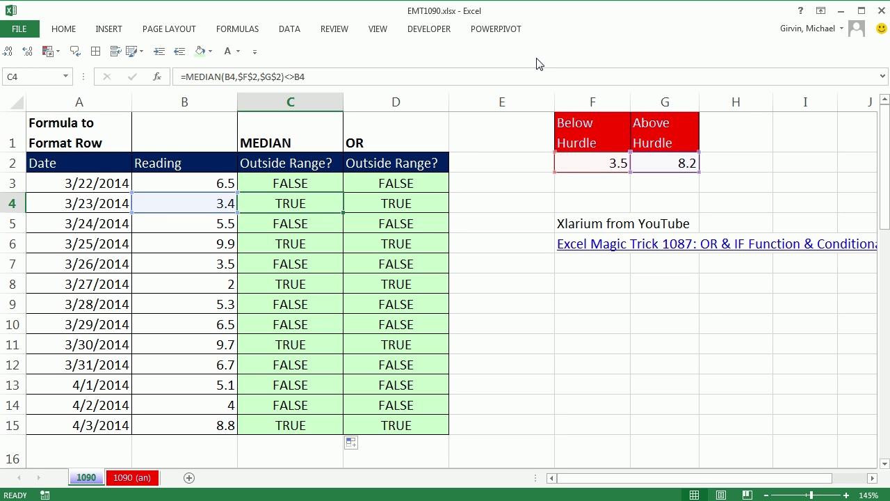
pyautogui.scroll(-5, 462, 154)
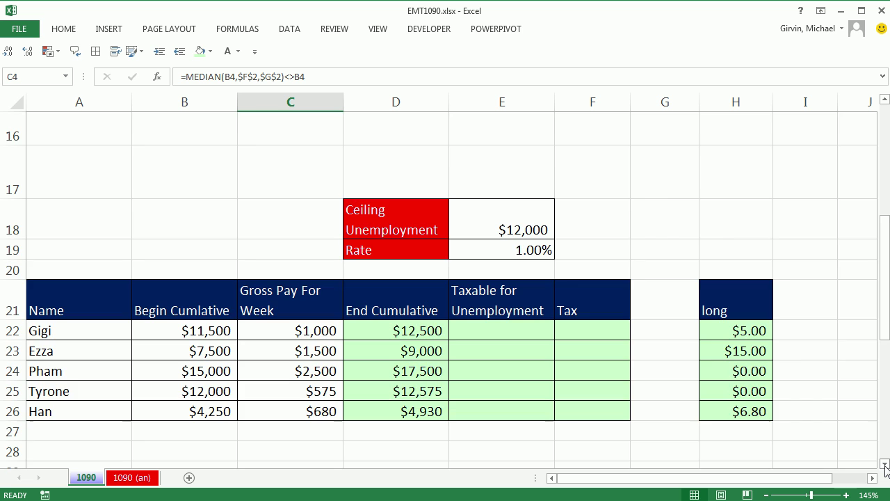
pyautogui.scroll(-2, 872, 445)
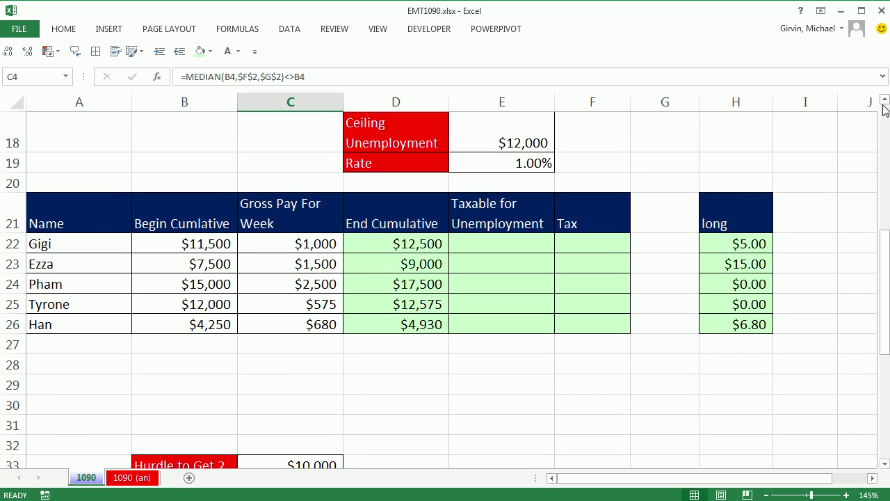
pyautogui.click(885, 100)
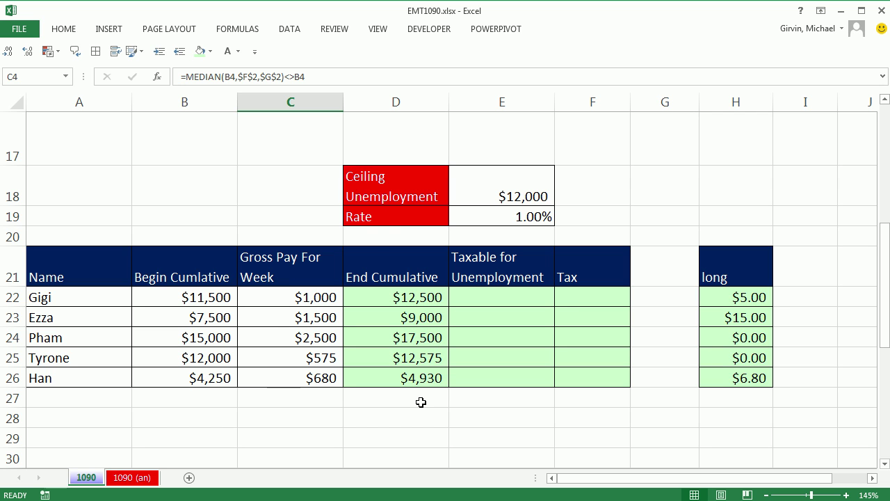
pyautogui.click(523, 186)
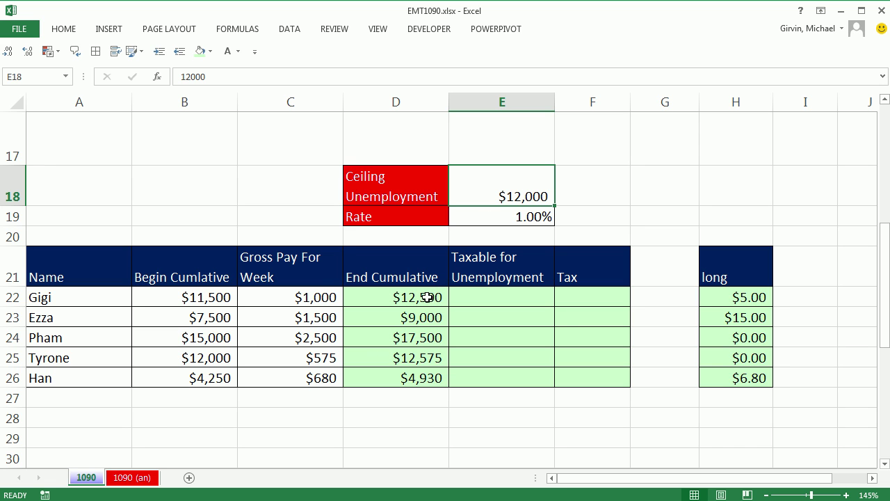
pyautogui.click(202, 292)
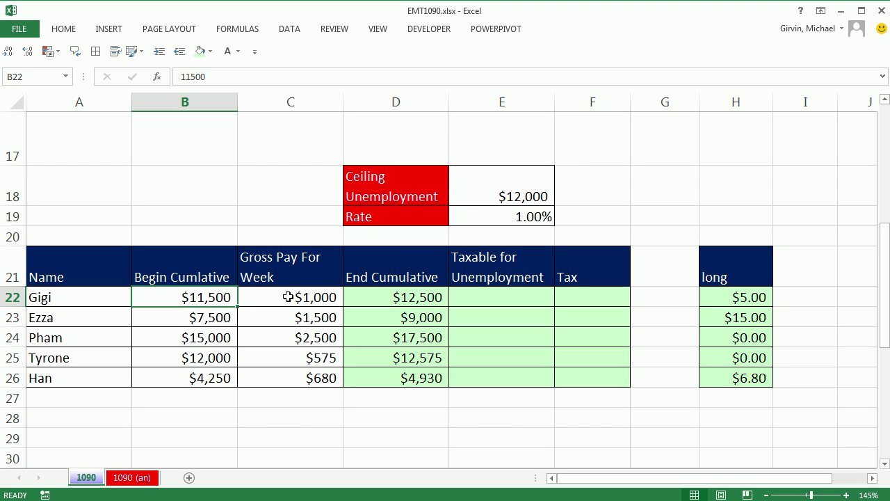
pyautogui.click(391, 297)
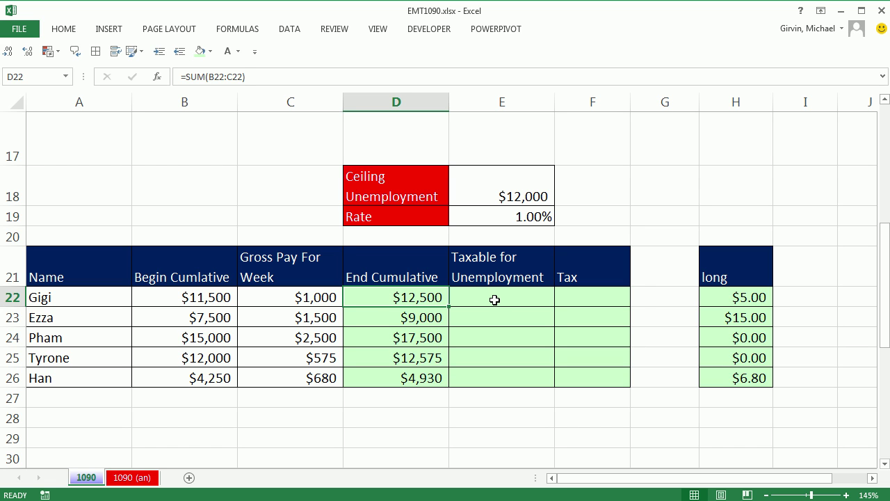
# In G22, enter =E18-B22 for the first employee's remaining taxable amount of $500
pyautogui.click(648, 300)
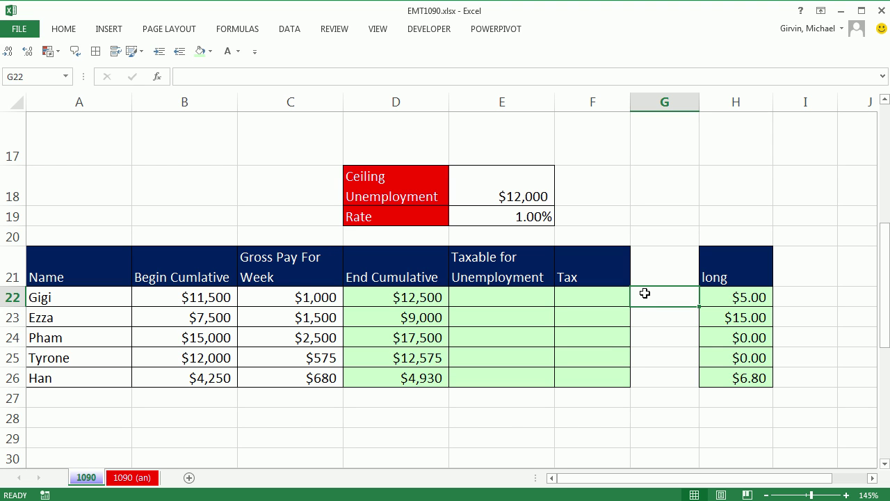
pyautogui.write('=')
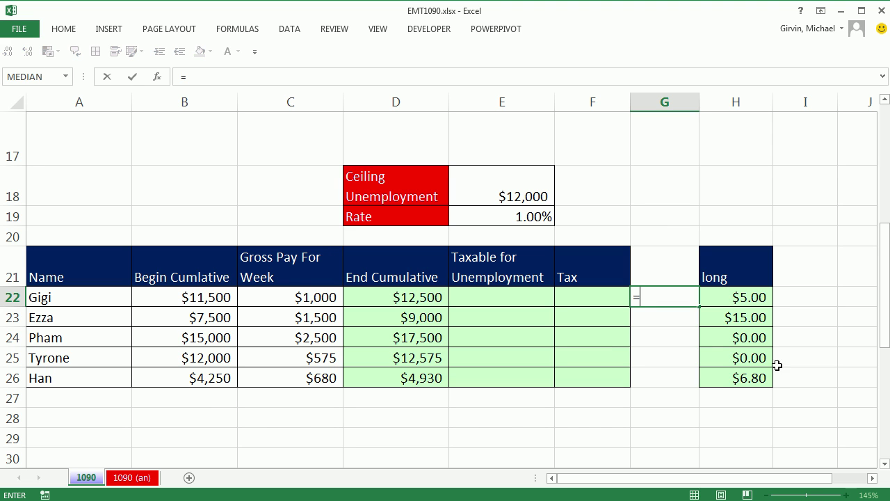
pyautogui.click(494, 194)
pyautogui.write('-')
pyautogui.click(188, 297)
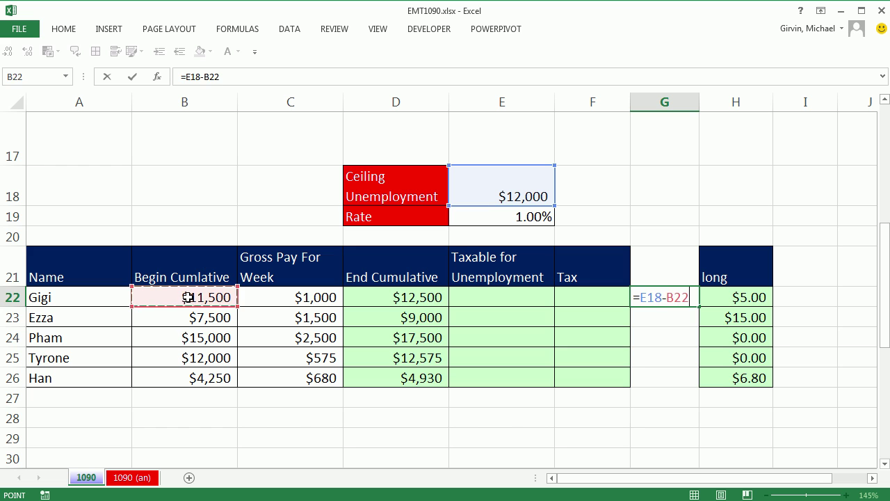
pyautogui.press('Return')
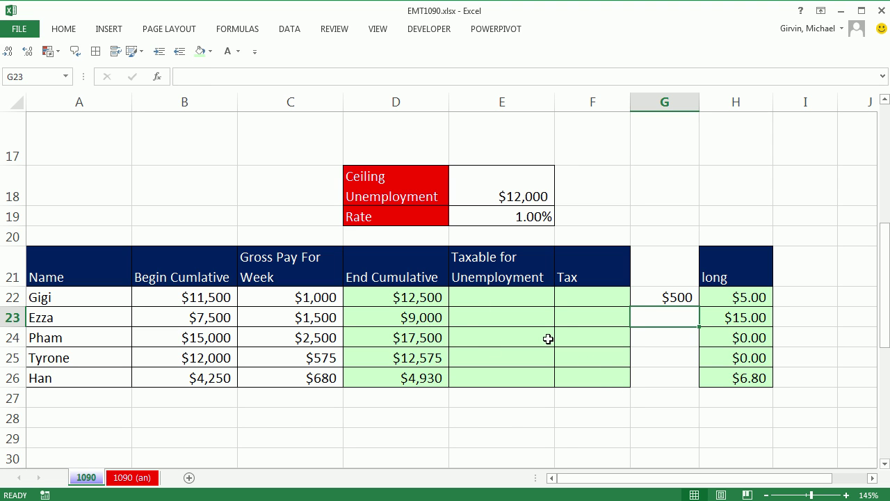
# Fill G23:G26 with =C23, 0, 0 and =C26 for the remaining employees
pyautogui.write('=')
pyautogui.click(280, 317)
pyautogui.press('Return')
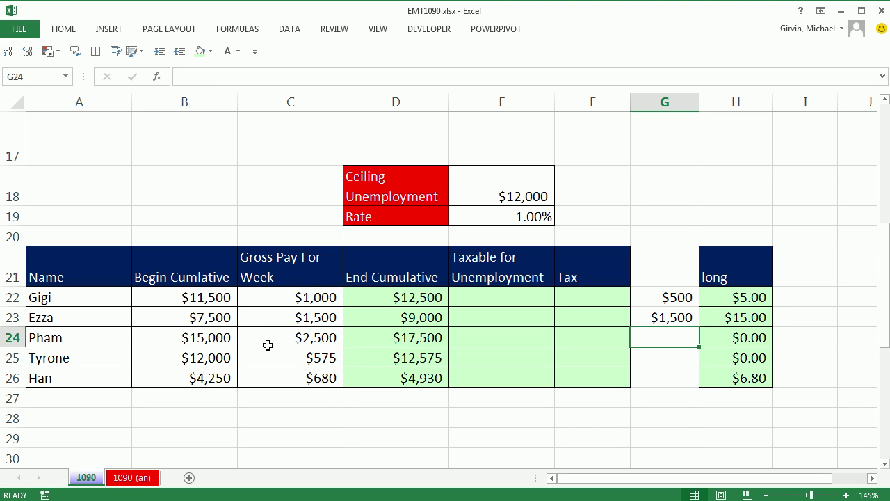
pyautogui.write('0')
pyautogui.press('Return')
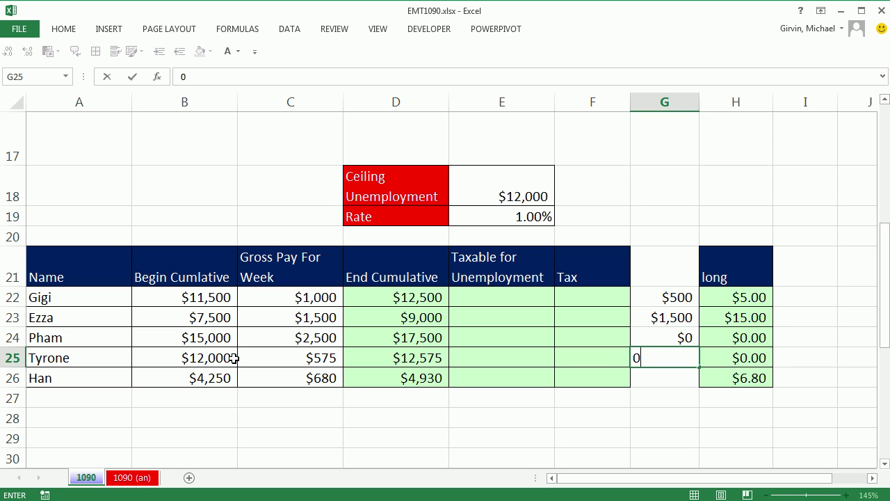
pyautogui.press('Return')
pyautogui.write('=')
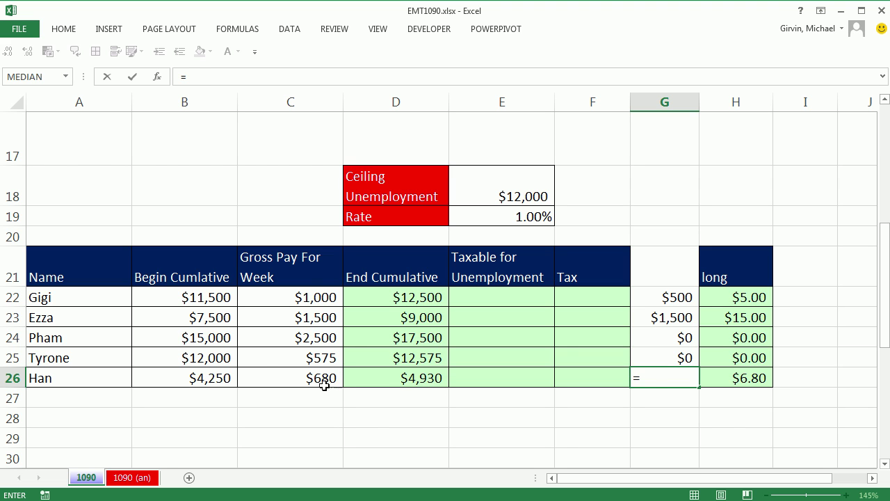
pyautogui.click(321, 382)
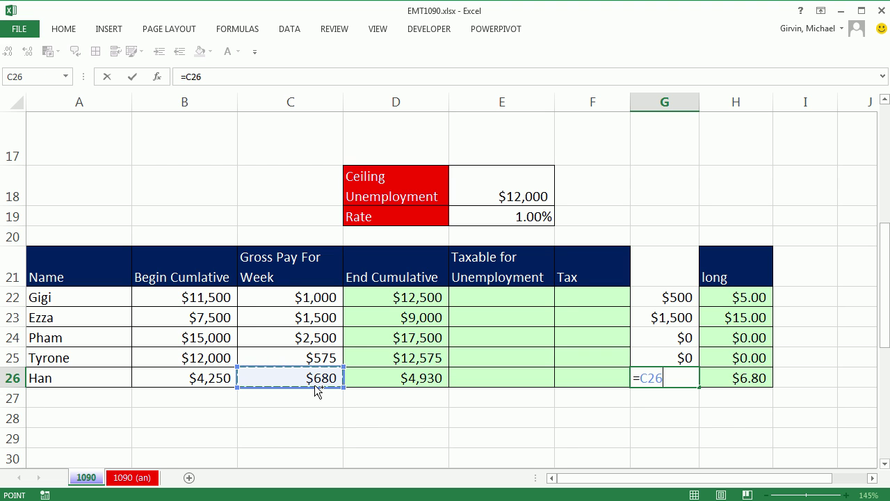
pyautogui.hotkey('ctrl', 'Return')
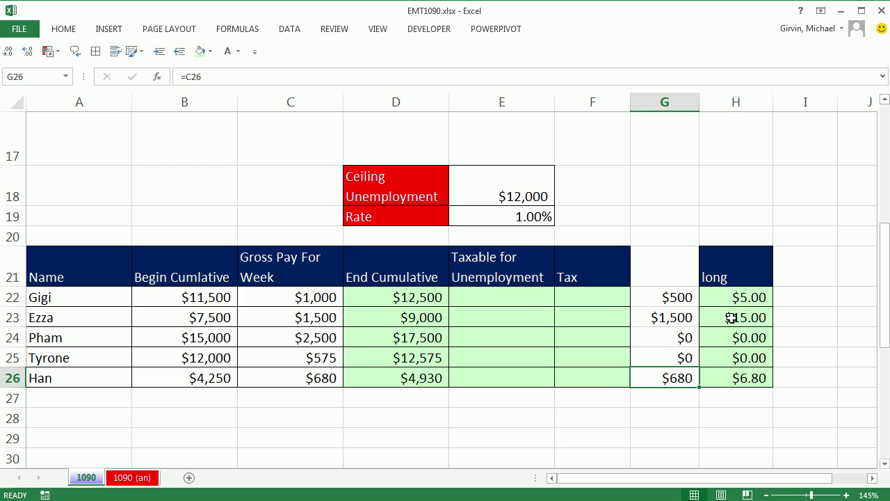
pyautogui.doubleClick(727, 297)
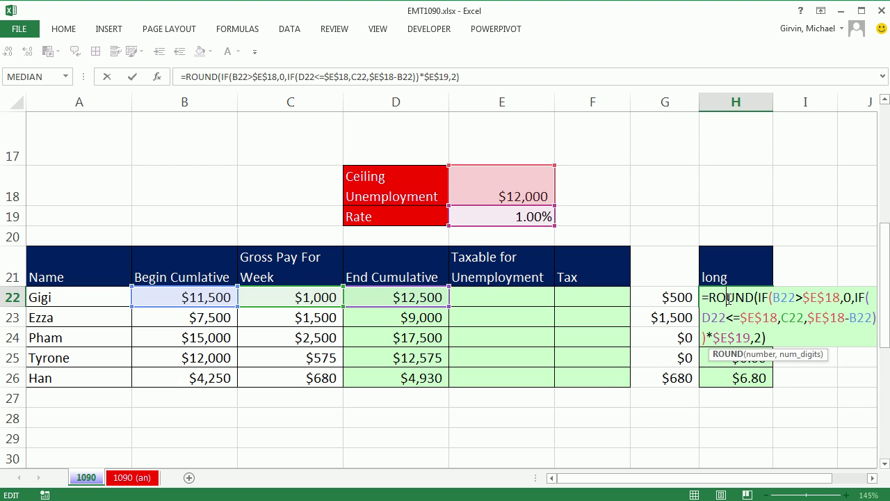
# Enter =MEDIAN(0,C22,$E$18-B22) in E22 for the capped taxable wage
pyautogui.click(805, 297)
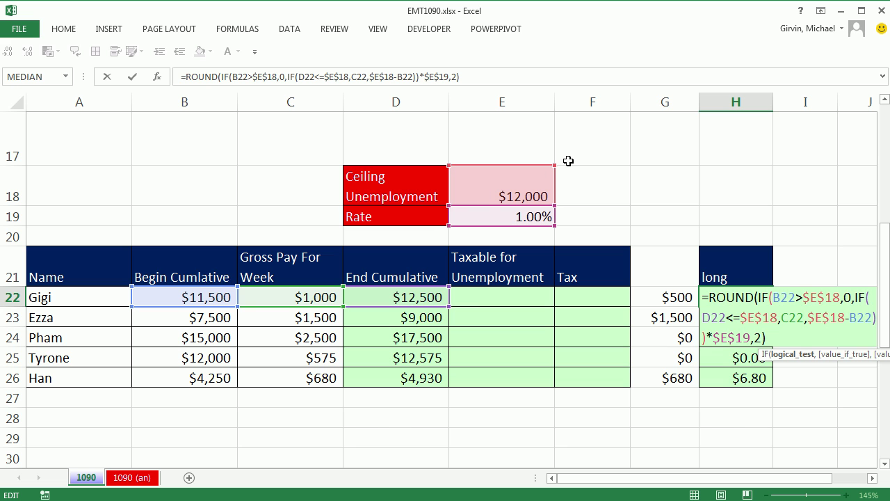
pyautogui.hotkey('ctrl', 'Return')
pyautogui.click(477, 301)
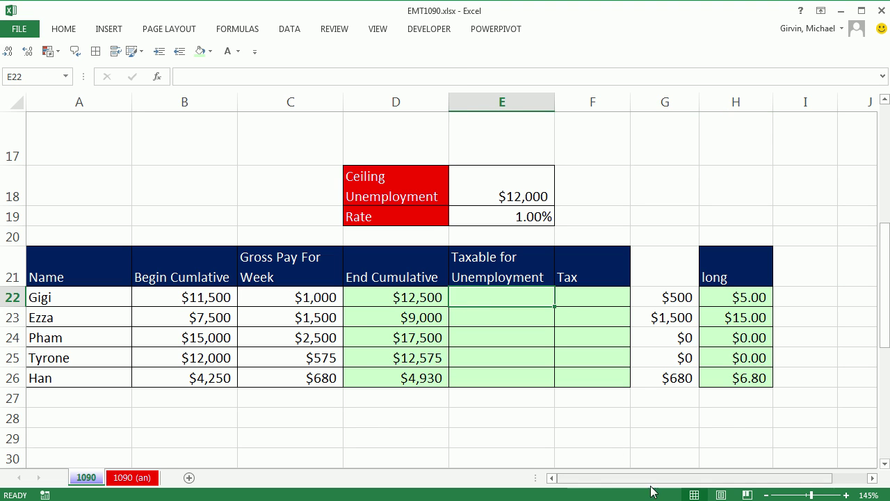
pyautogui.write('=')
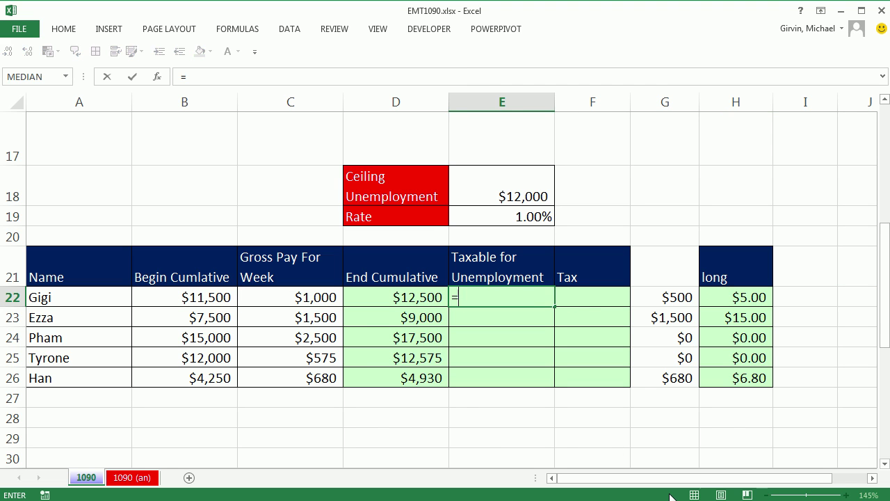
pyautogui.write('me')
pyautogui.press('Tab')
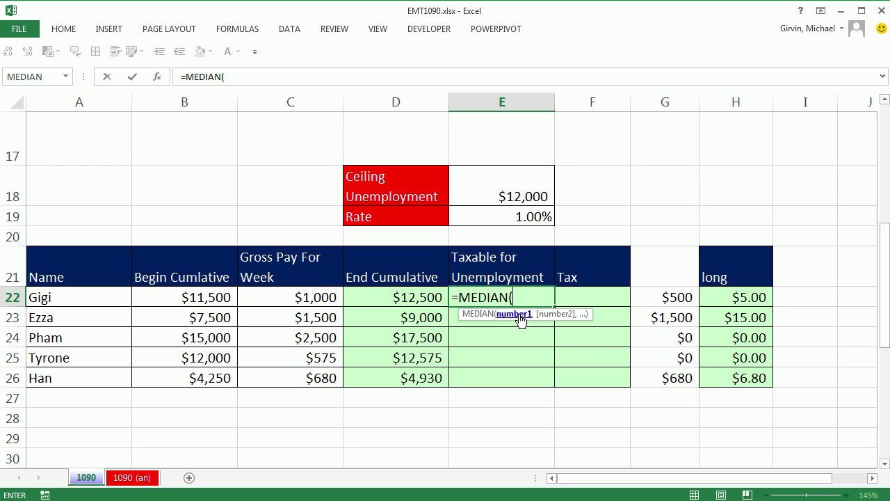
pyautogui.write('0')
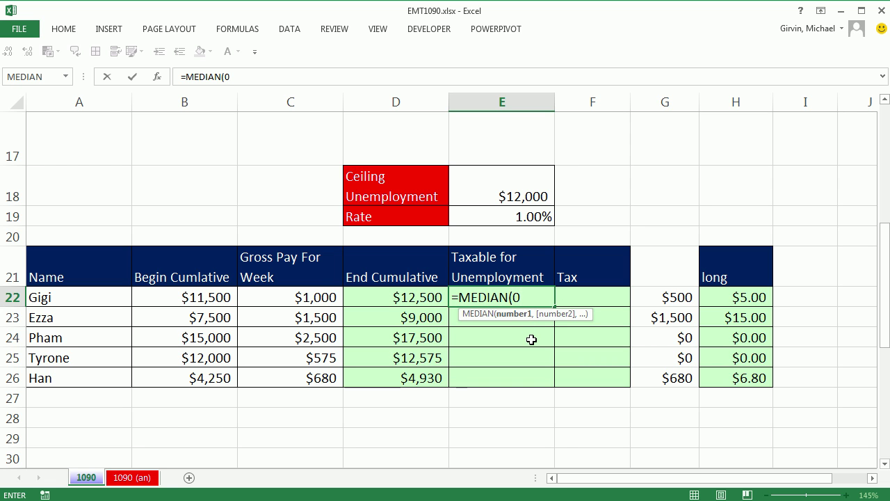
pyautogui.write(',')
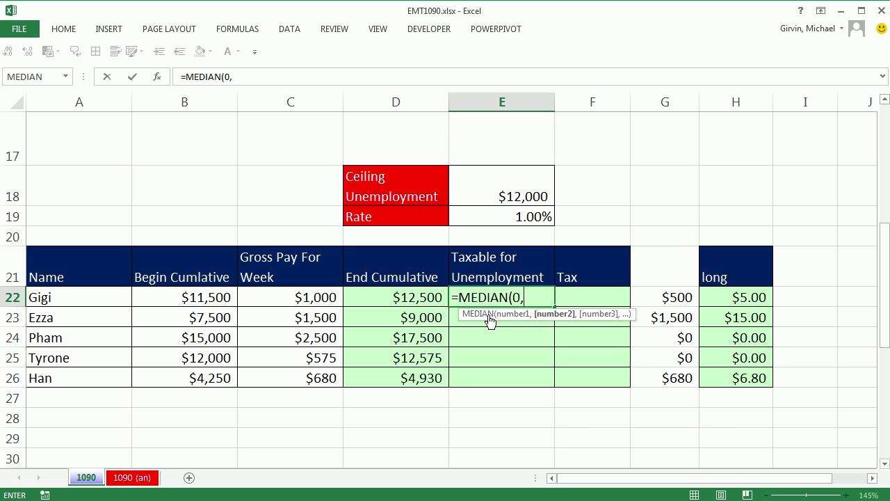
pyautogui.click(303, 297)
pyautogui.write(',')
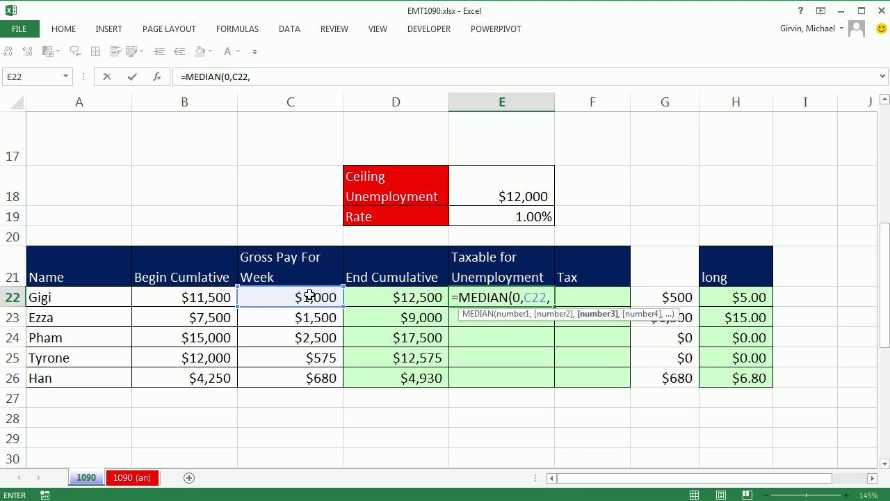
pyautogui.click(486, 192)
pyautogui.press('F4')
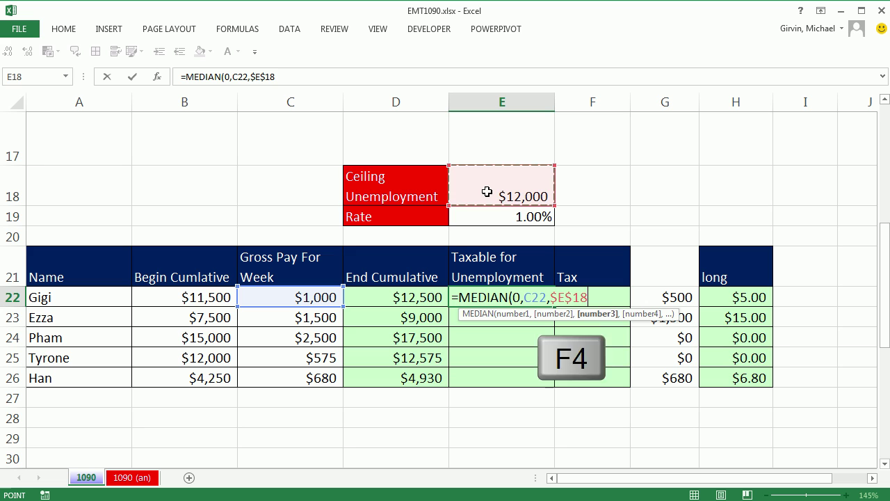
pyautogui.write('-')
pyautogui.click(203, 300)
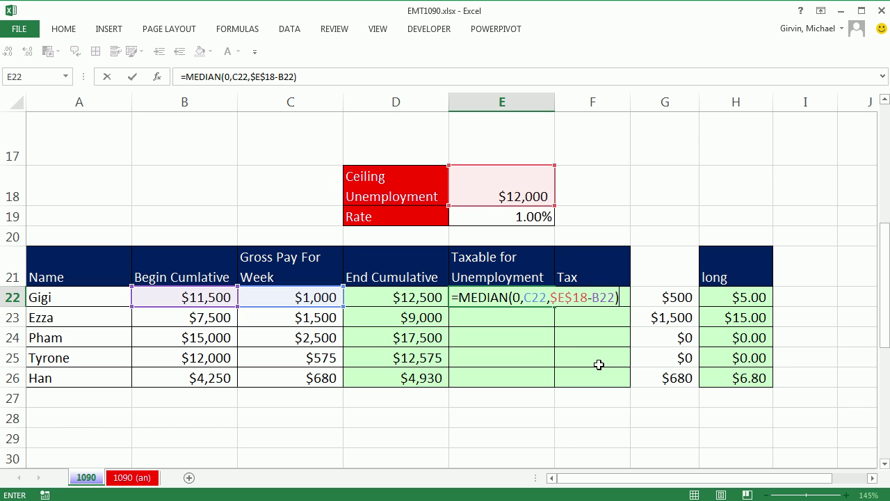
pyautogui.hotkey('ctrl', 'Return')
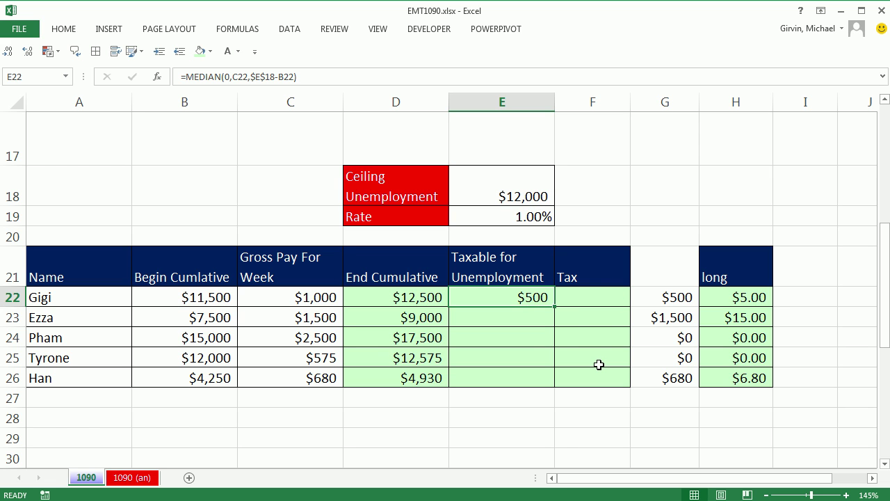
# Copy the MEDIAN formula down to E26 and compare it with the helper and long-IF formulas
pyautogui.doubleClick(556, 309)
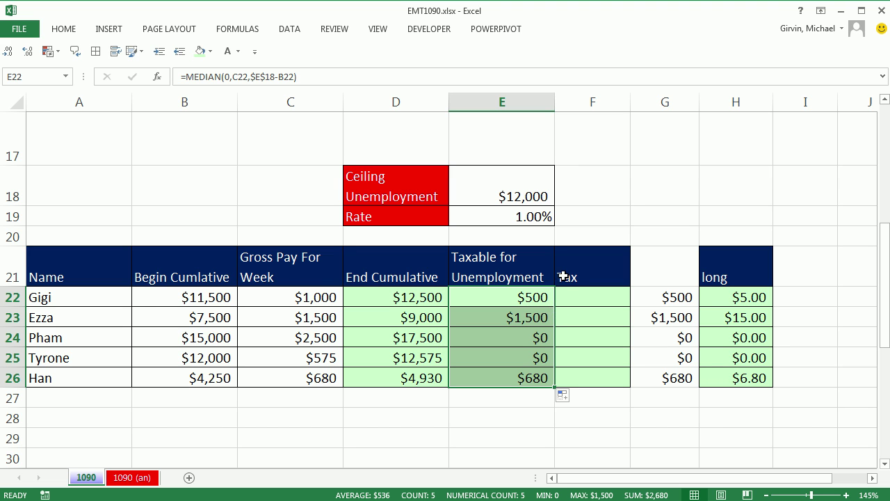
pyautogui.doubleClick(660, 299)
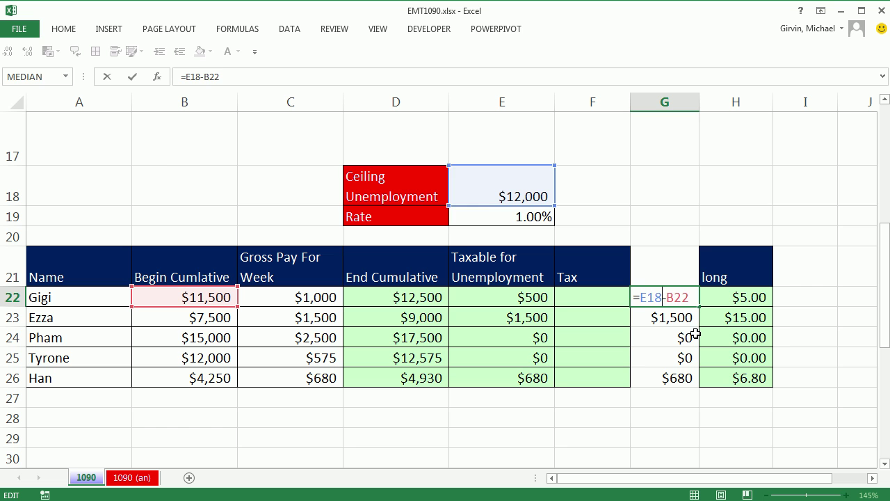
pyautogui.press('Escape')
pyautogui.doubleClick(666, 320)
pyautogui.press('Escape')
pyautogui.doubleClick(739, 299)
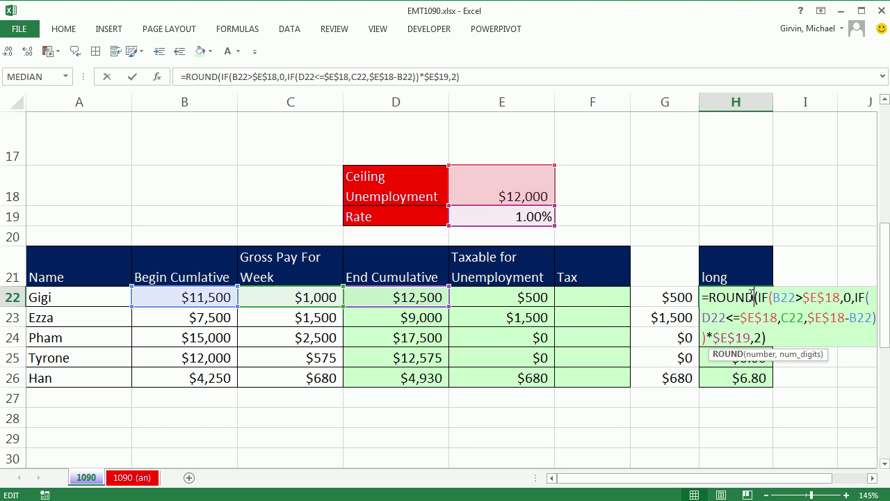
# Enter =ROUND(MEDIAN(0,C22,$E$18-B22)*$E$19,2) in F22 using E22's copied MEDIAN expression
pyautogui.press('Escape')
pyautogui.doubleClick(512, 298)
pyautogui.moveTo(458, 300); pyautogui.dragTo(716, 317)
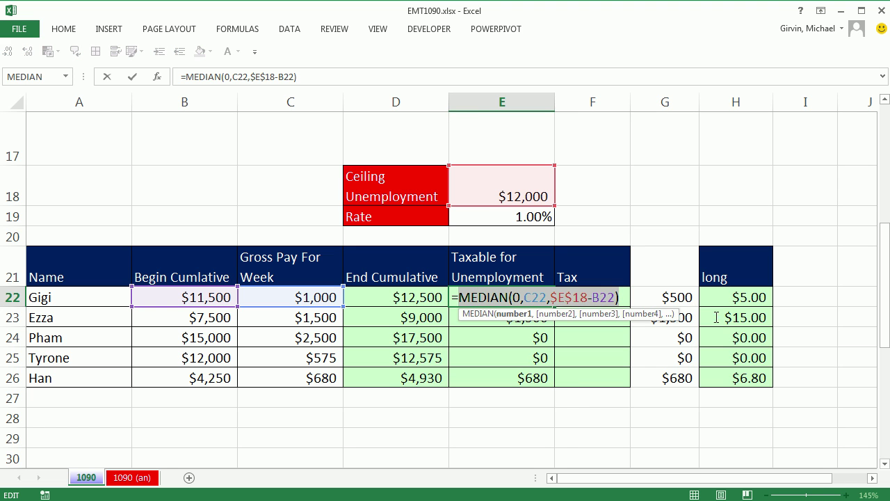
pyautogui.press('Escape')
pyautogui.click(600, 296)
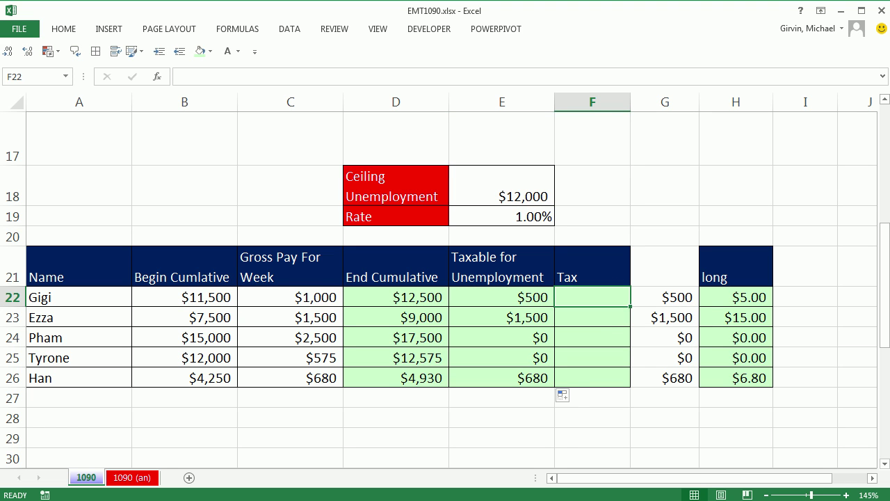
pyautogui.write('=round')
pyautogui.press('Tab')
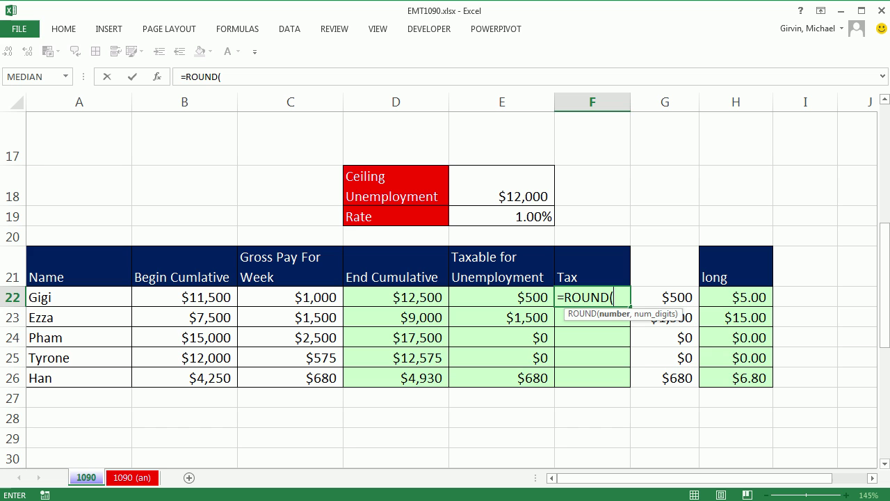
pyautogui.hotkey('ctrl', 'v')
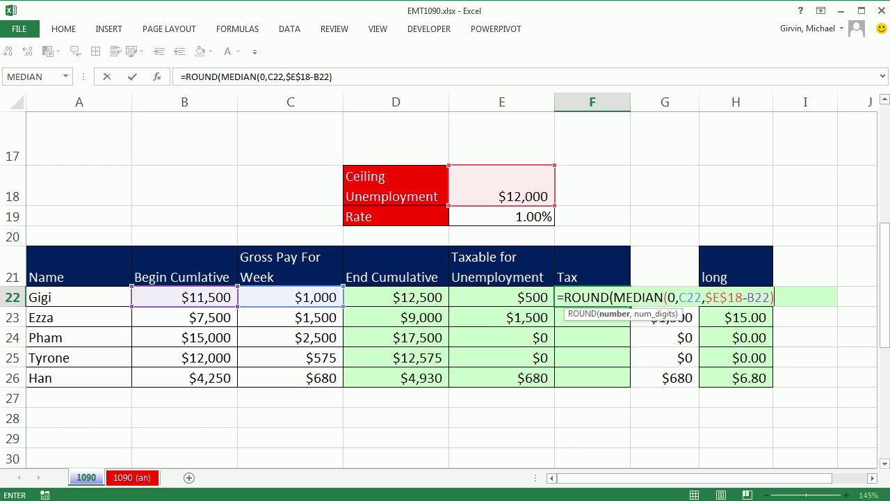
pyautogui.write('*')
pyautogui.click(529, 217)
pyautogui.press('F4')
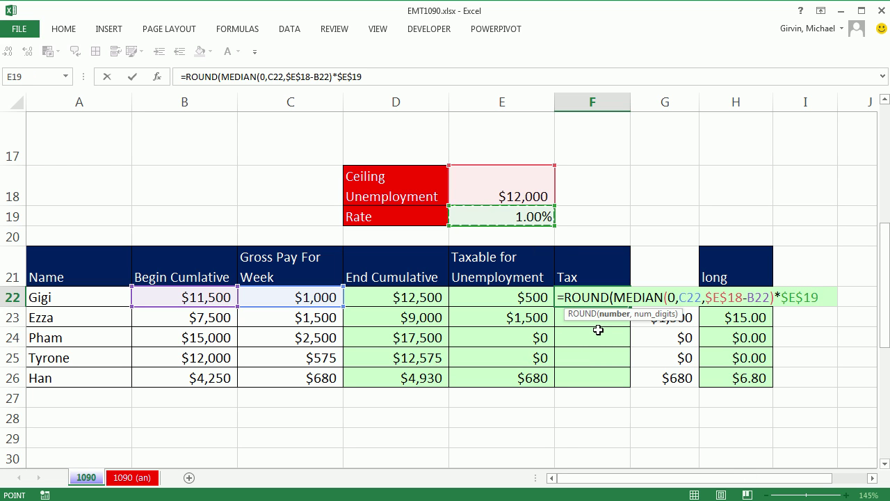
pyautogui.write(',2')
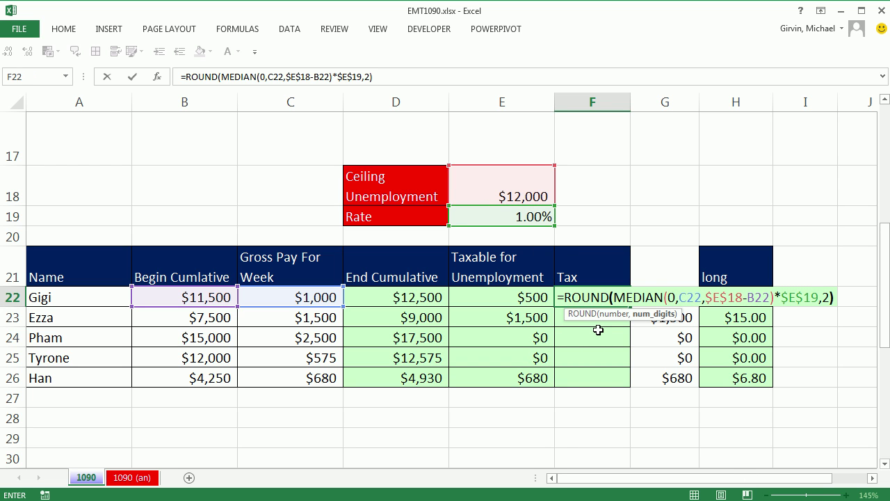
pyautogui.hotkey('ctrl', 'Return')
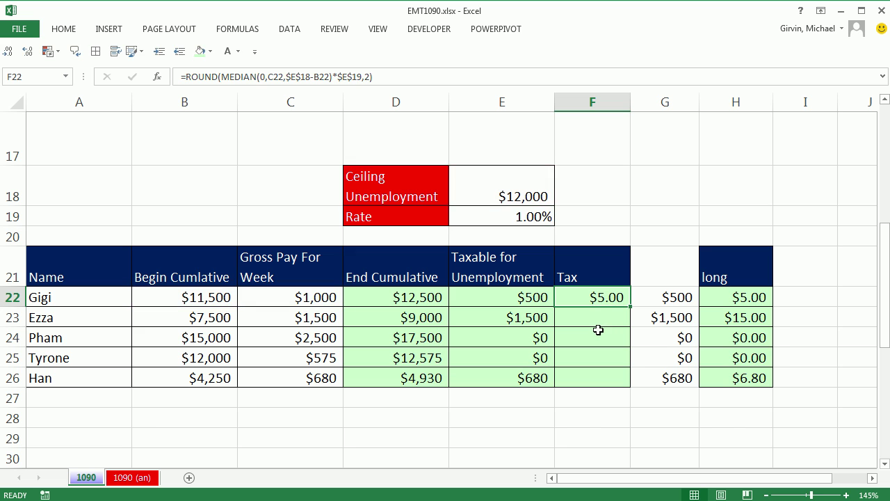
# Fill the tax formula down to F26 and compare F22 against the long IF formula in H22
pyautogui.doubleClick(629, 307)
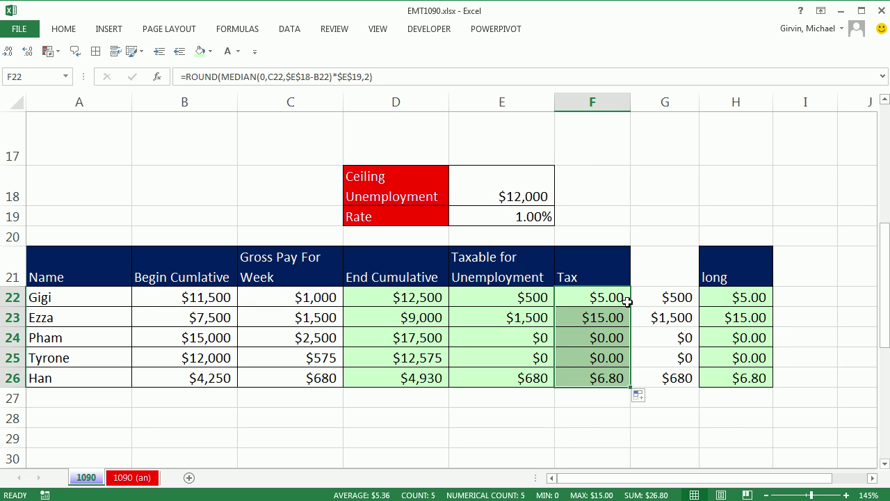
pyautogui.doubleClick(615, 297)
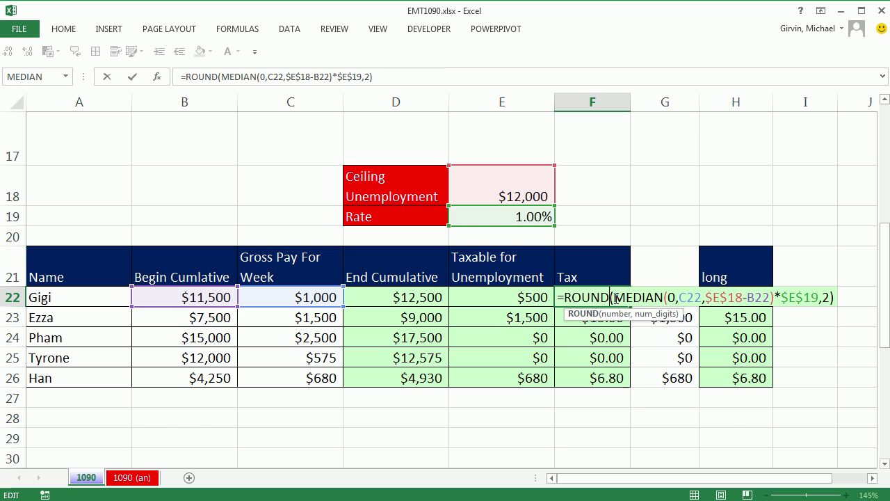
pyautogui.press('Escape')
pyautogui.doubleClick(730, 298)
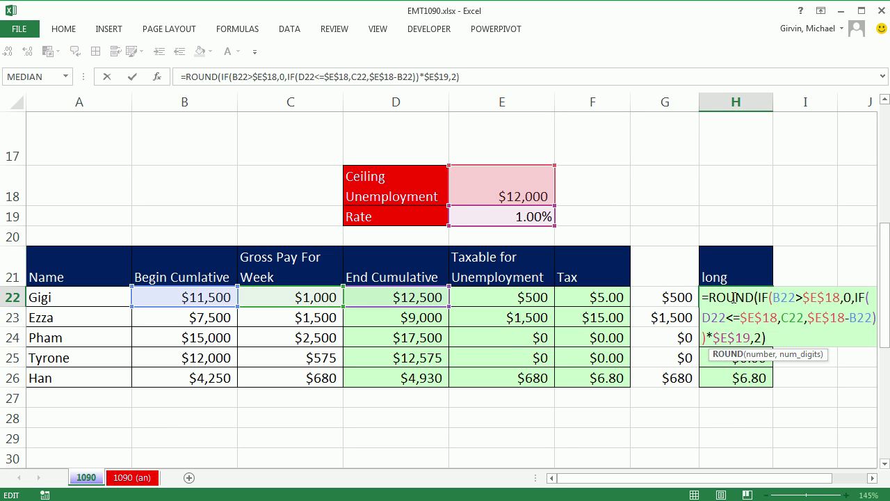
pyautogui.press('Escape')
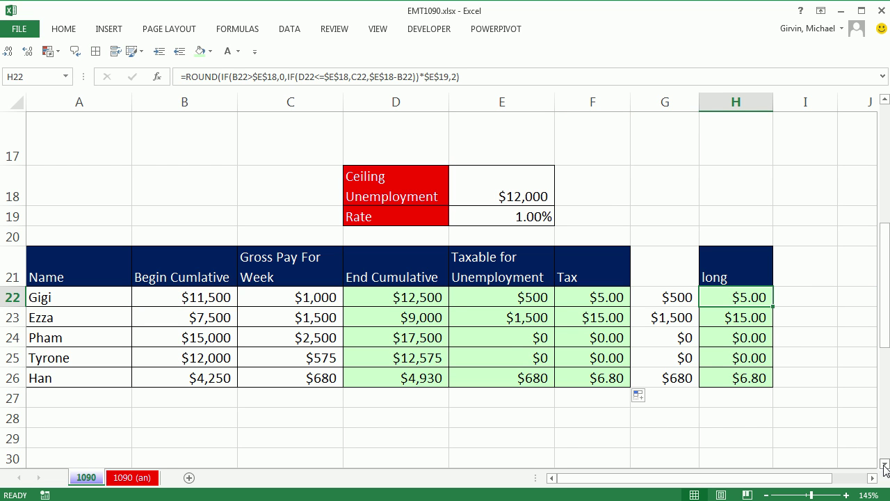
# Scroll down to the commission table with its $10,000 hurdle and 2%/3% rates, selecting C33
pyautogui.click(885, 464)
pyautogui.click(885, 464)
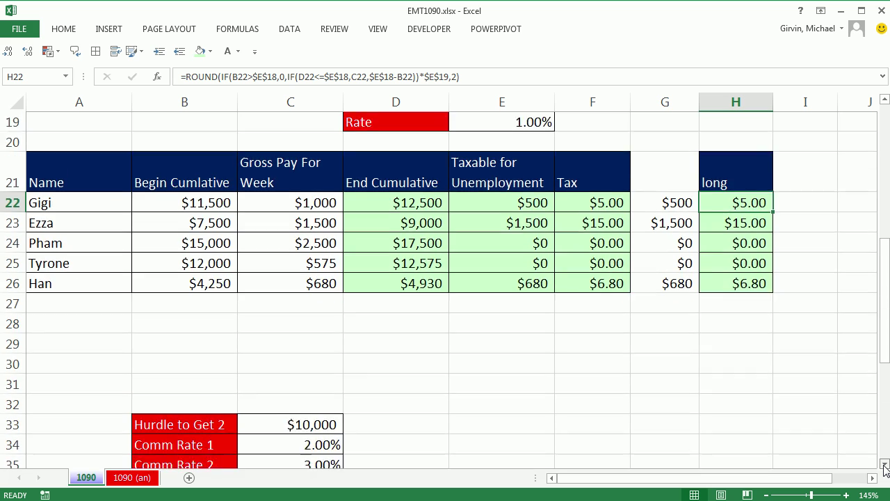
pyautogui.click(886, 464)
pyautogui.click(885, 464)
pyautogui.click(885, 464)
pyautogui.click(885, 464)
pyautogui.click(885, 464)
pyautogui.click(885, 464)
pyautogui.click(885, 463)
pyautogui.click(885, 463)
pyautogui.click(885, 464)
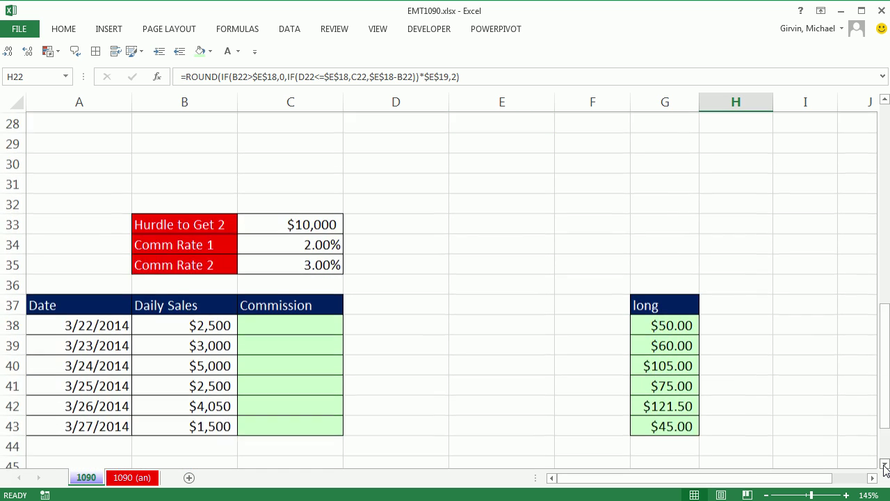
pyautogui.click(885, 464)
pyautogui.click(885, 464)
pyautogui.click(885, 464)
pyautogui.click(885, 463)
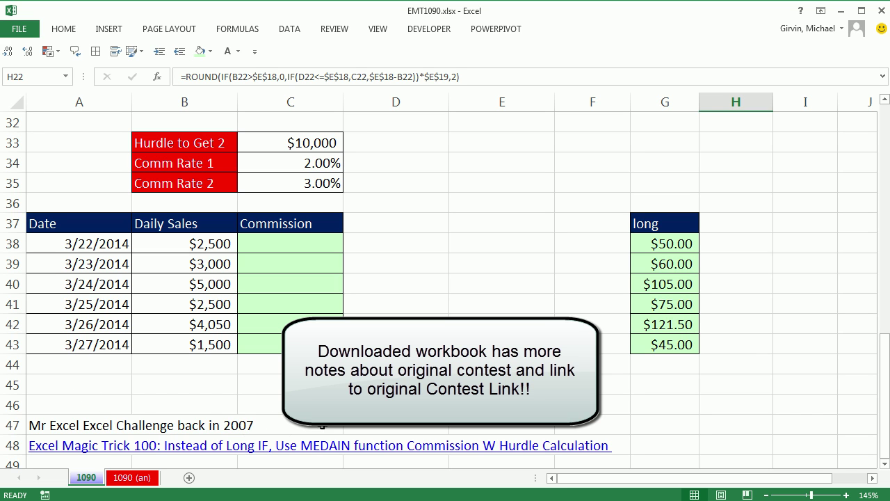
pyautogui.click(310, 143)
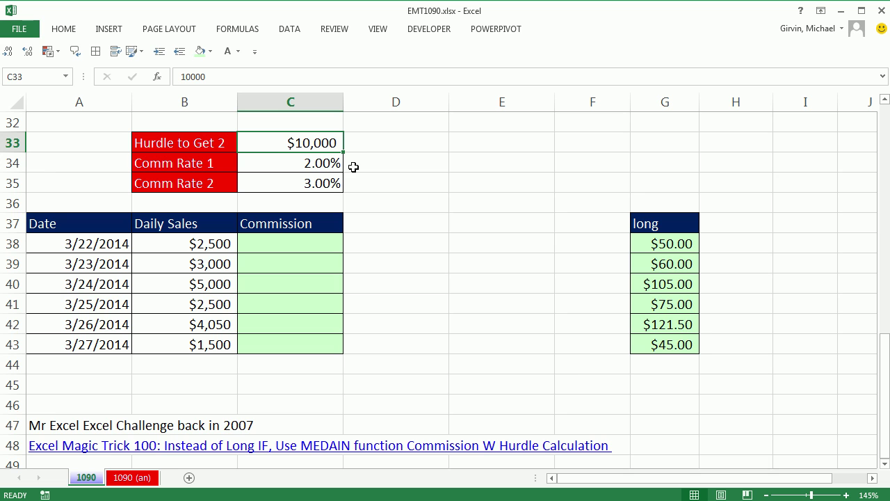
# Enter =SUM($B$38:B38) in D38 and fill it down to D43
pyautogui.click(402, 242)
pyautogui.write('=su')
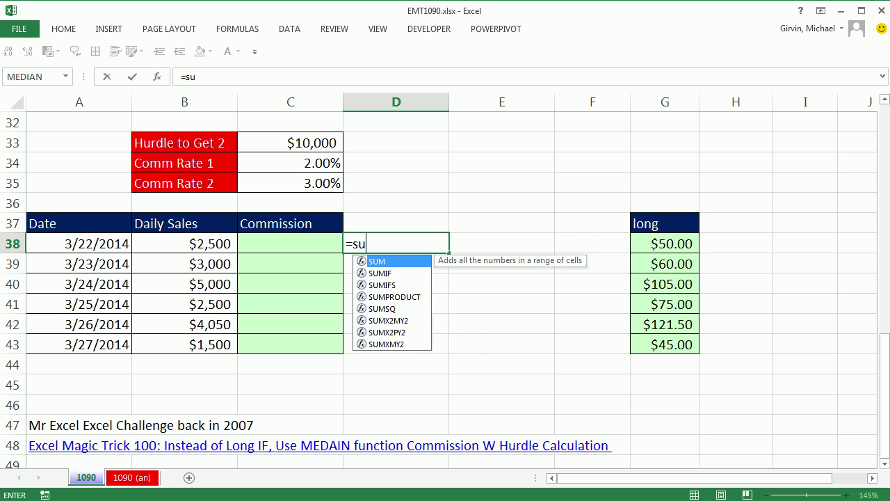
pyautogui.press('Tab')
pyautogui.click(195, 243)
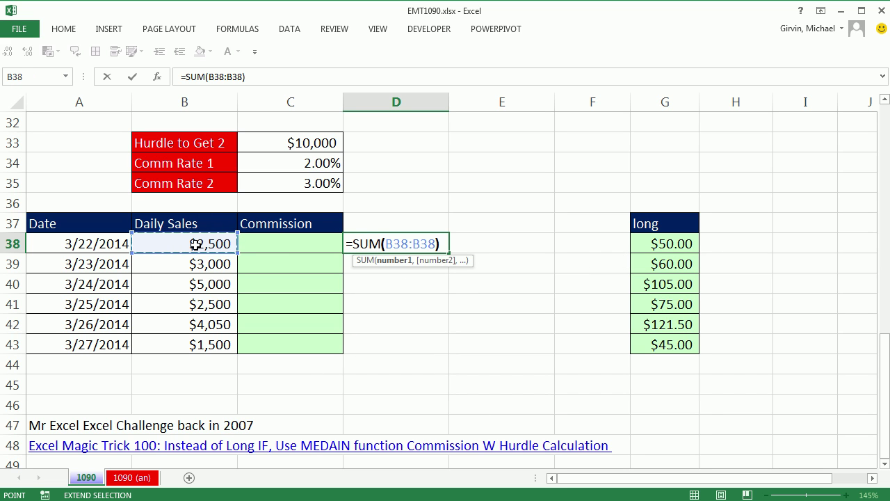
pyautogui.click(394, 243)
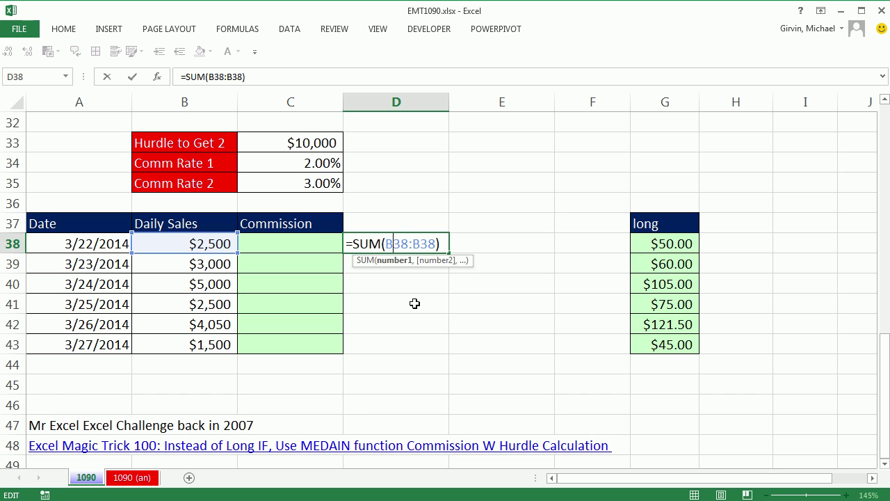
pyautogui.press('F4')
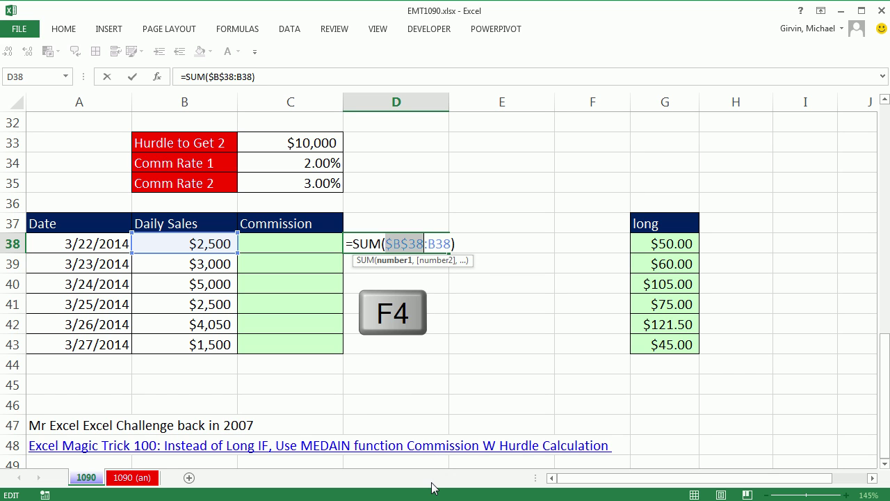
pyautogui.hotkey('ctrl', 'Return')
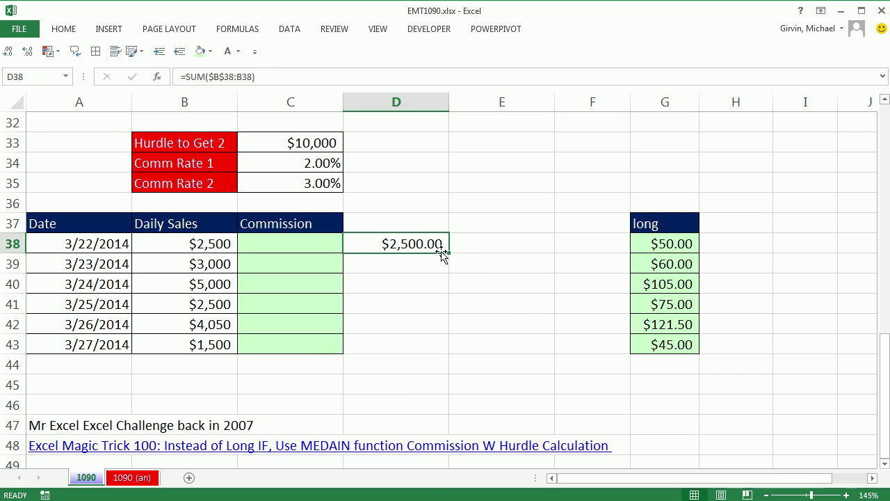
pyautogui.moveTo(449, 253); pyautogui.dragTo(447, 356)
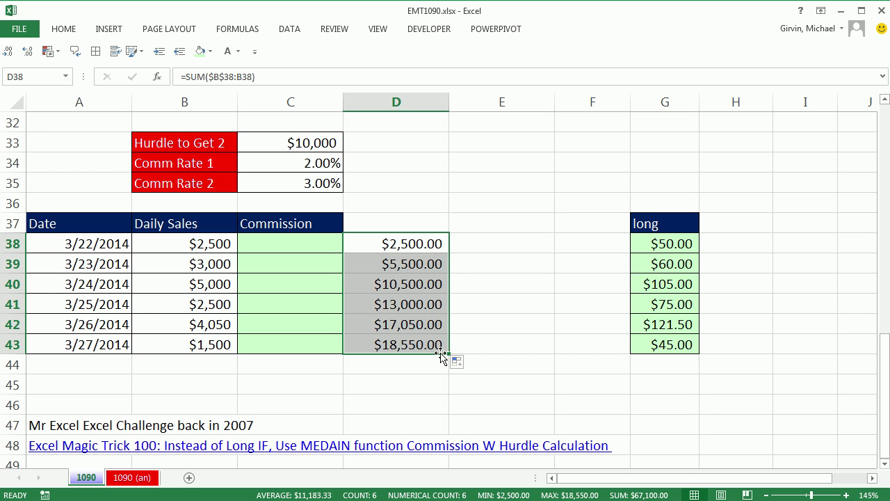
# Check the running totals in D38:D40 against the Daily Sales values in B38:B40
pyautogui.click(415, 287)
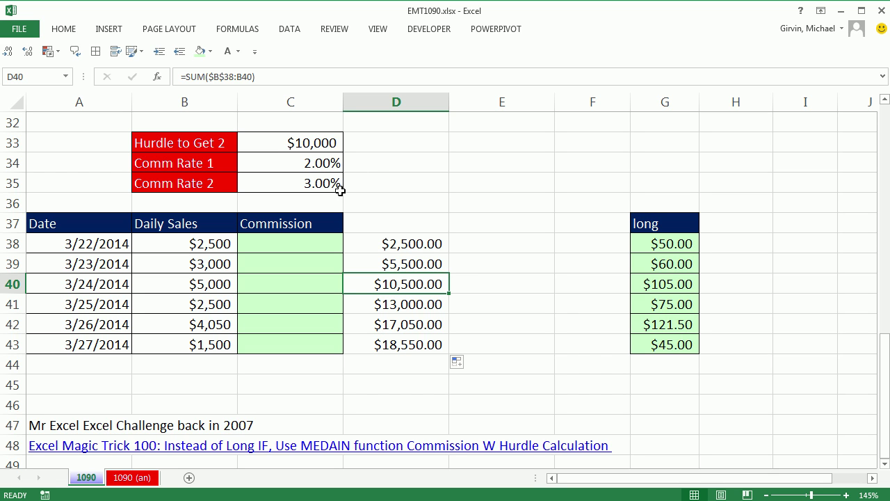
pyautogui.click(399, 244)
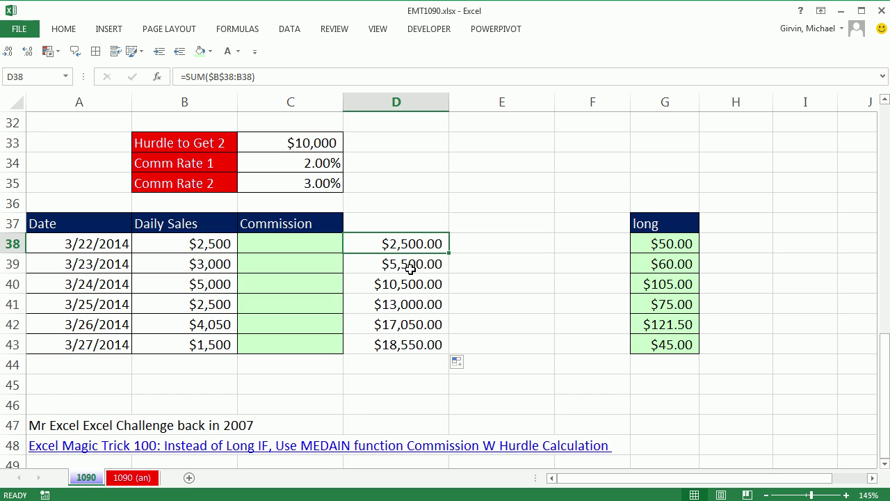
pyautogui.click(395, 268)
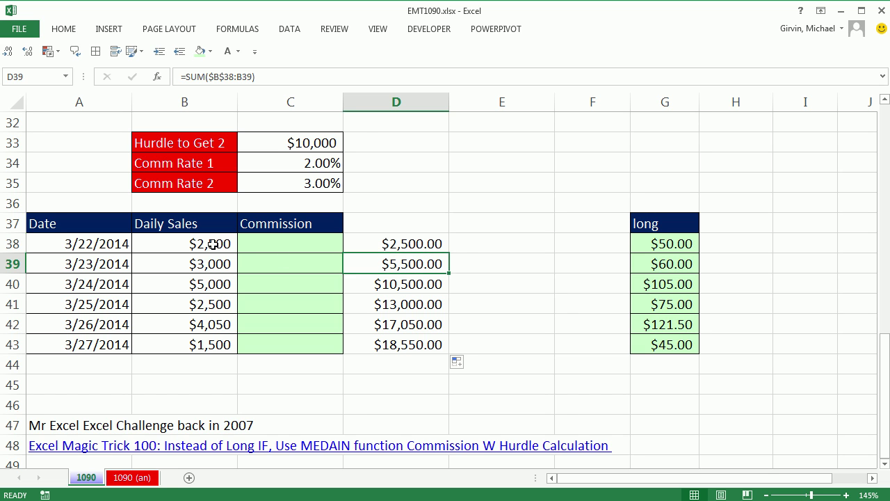
pyautogui.click(213, 245)
pyautogui.click(212, 263)
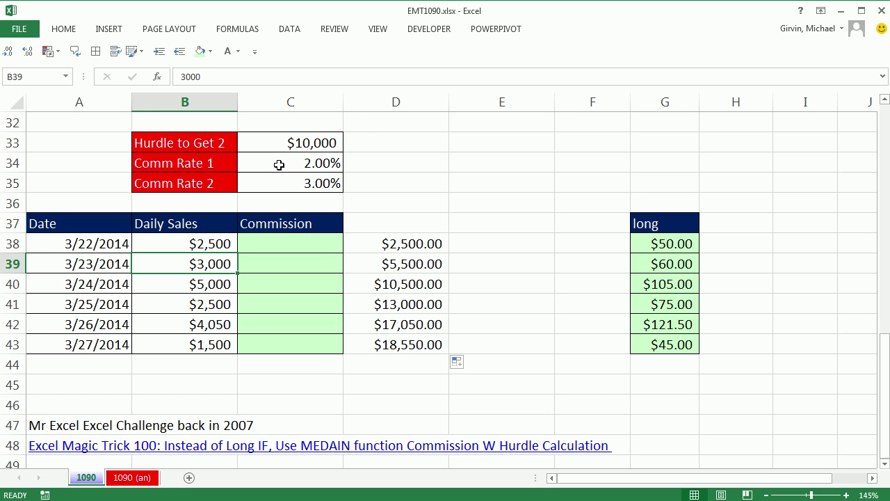
pyautogui.click(212, 285)
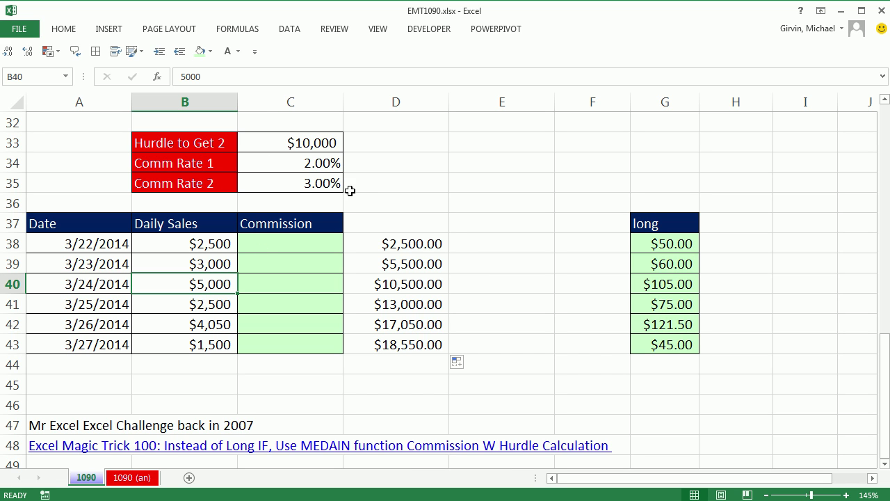
# Enter 0 in E38 and E39 for the days still below the hurdle
pyautogui.click(485, 248)
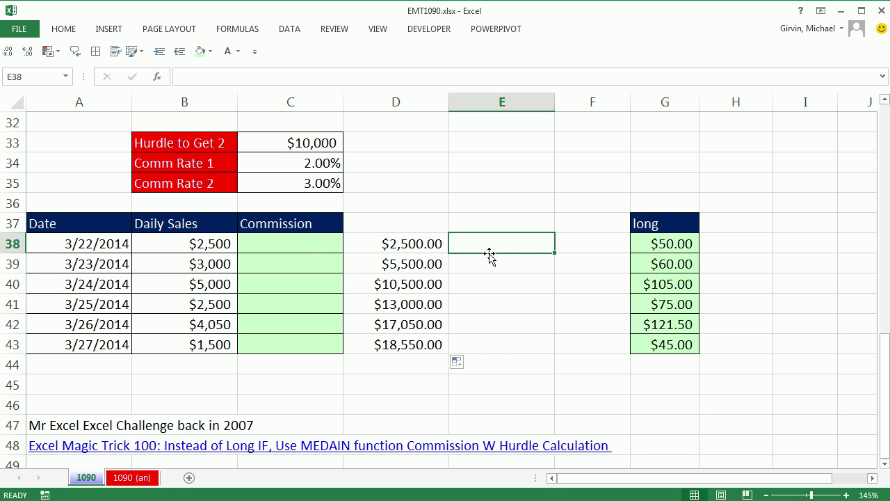
pyautogui.write('=')
pyautogui.press('Escape')
pyautogui.write('0')
pyautogui.press('Return')
pyautogui.write('0')
pyautogui.press('Return')
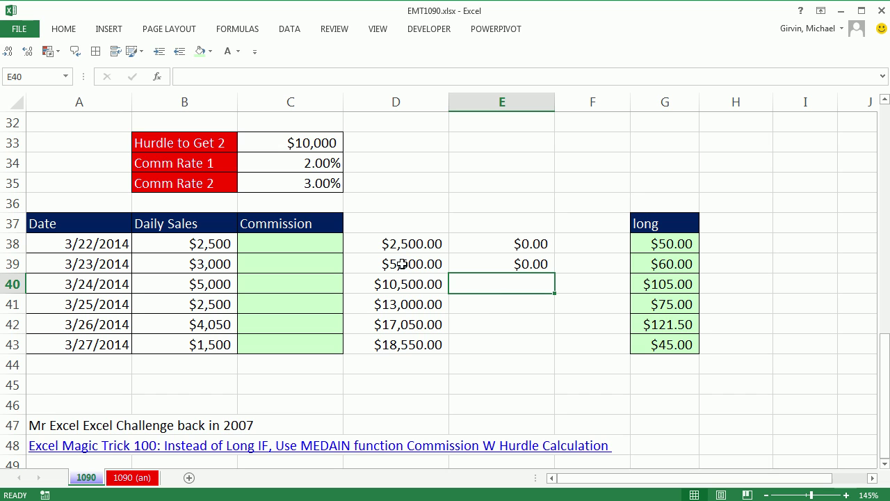
# In E40, enter =D40-C33 to get the $500.00 above the hurdle
pyautogui.write('=')
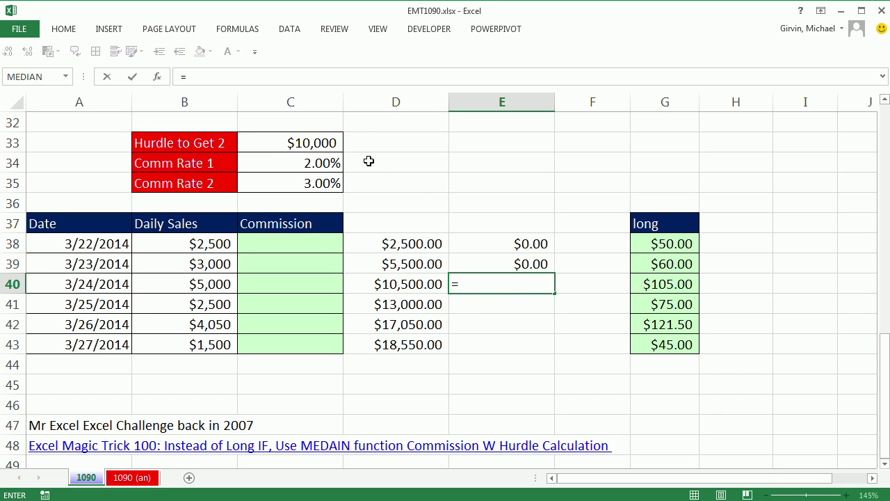
pyautogui.click(411, 285)
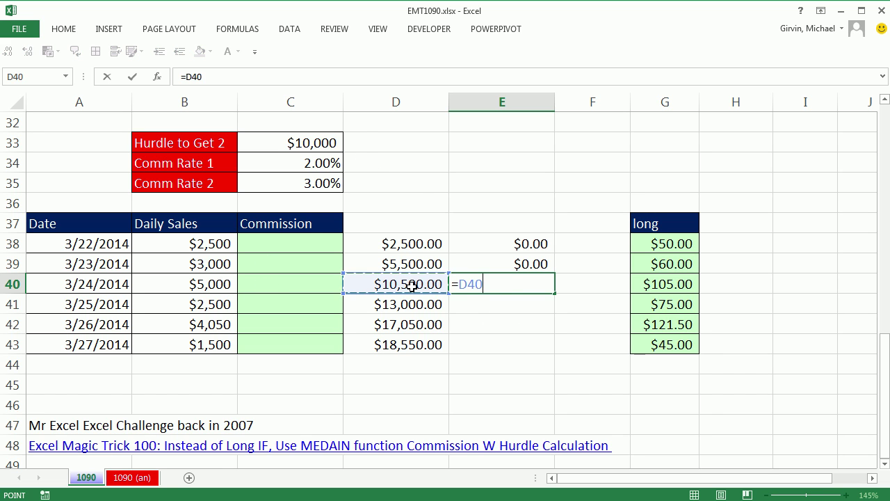
pyautogui.write('-')
pyautogui.click(310, 143)
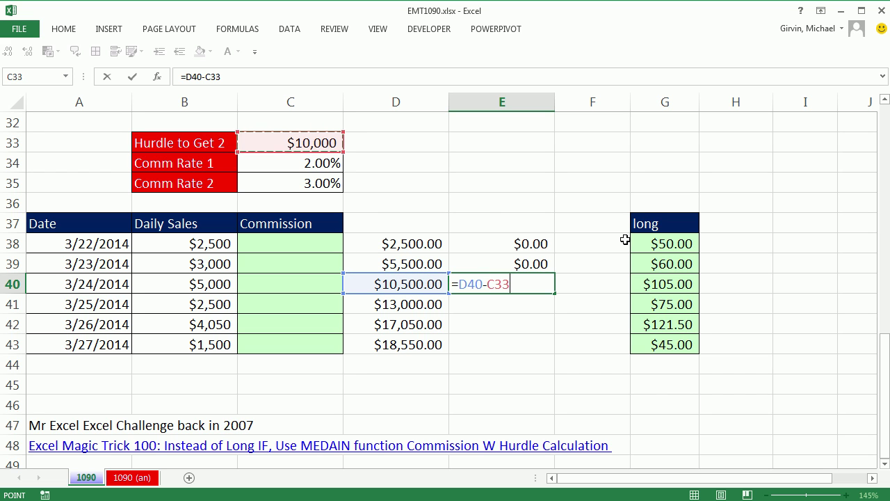
pyautogui.hotkey('ctrl', 'Return')
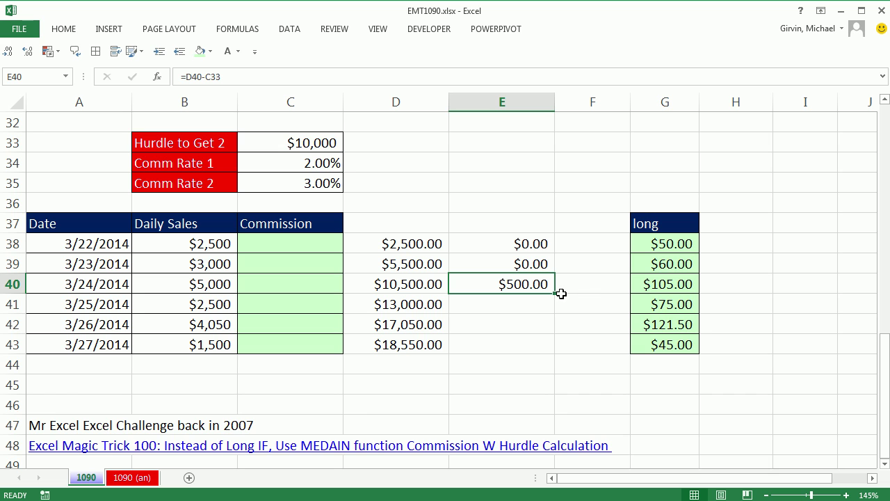
# Enter =B41 in E41 and fill it down to E43
pyautogui.click(480, 300)
pyautogui.write('=')
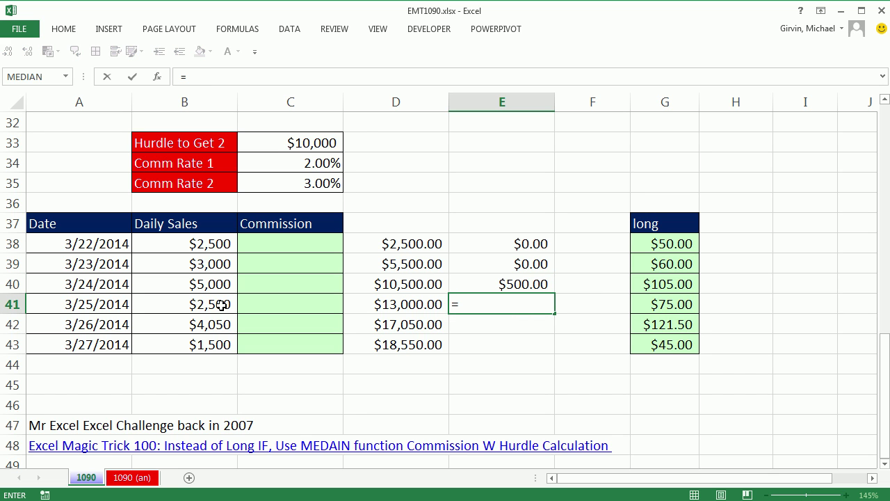
pyautogui.click(221, 304)
pyautogui.press('Return')
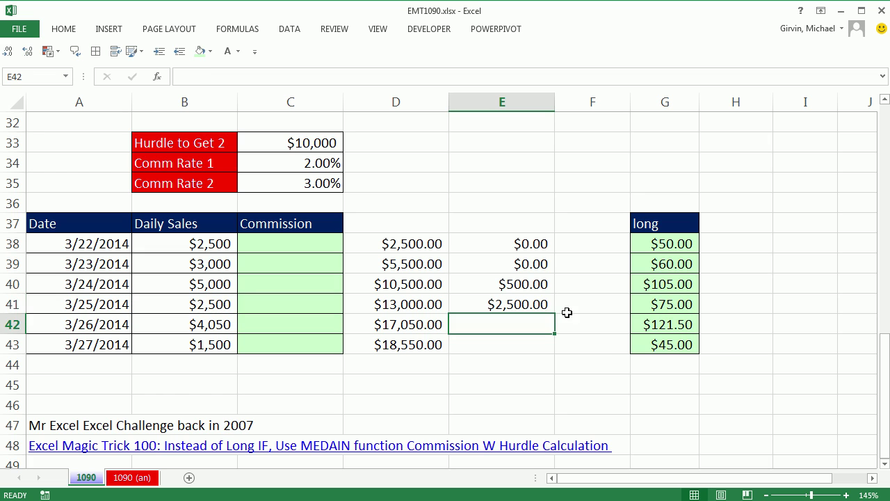
pyautogui.click(549, 305)
pyautogui.moveTo(555, 314); pyautogui.dragTo(558, 358)
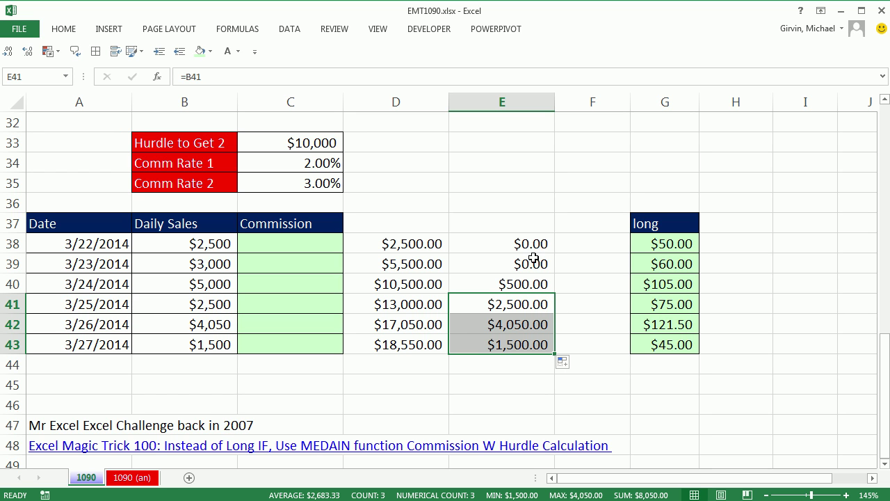
pyautogui.click(278, 246)
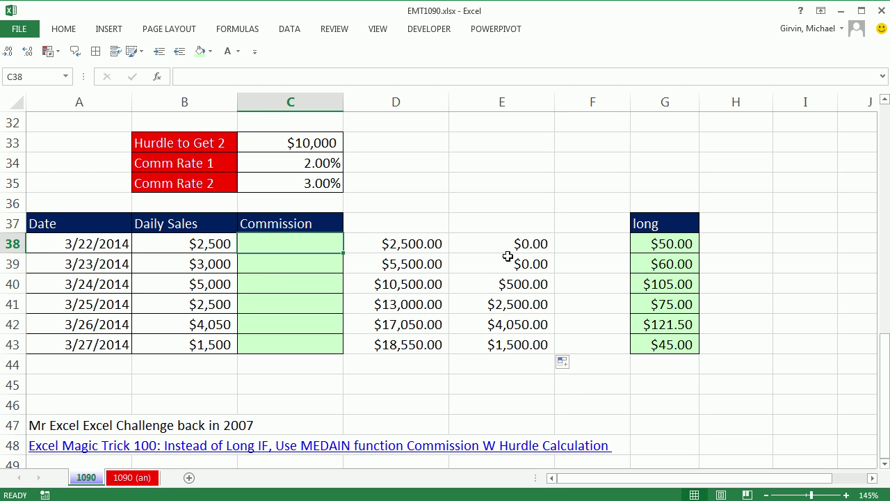
pyautogui.doubleClick(657, 243)
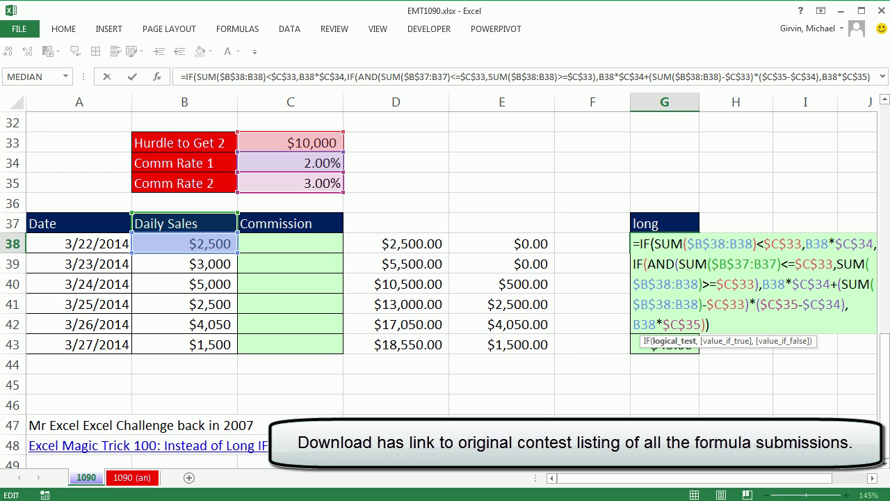
pyautogui.press('Return')
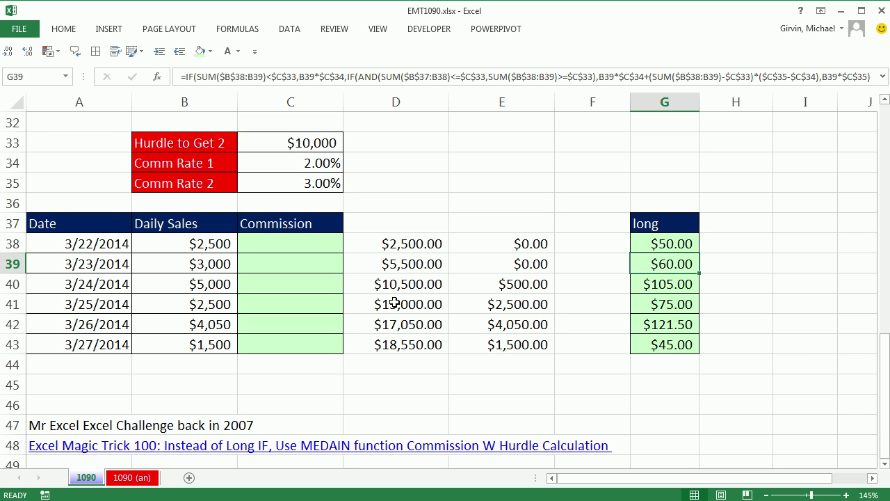
# In C38, begin the commission formula as =MEDIAN(0,B38,SUM(B38:B38 for the running sales total
pyautogui.click(308, 244)
pyautogui.write('=med')
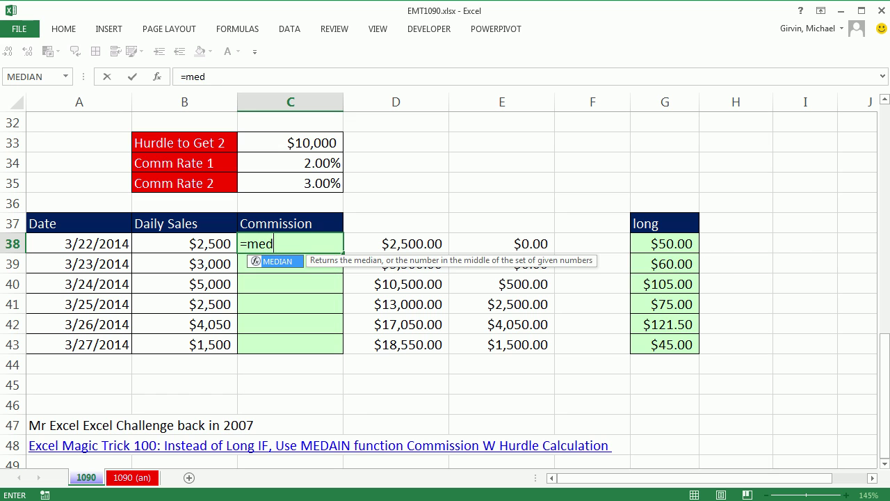
pyautogui.press('Tab')
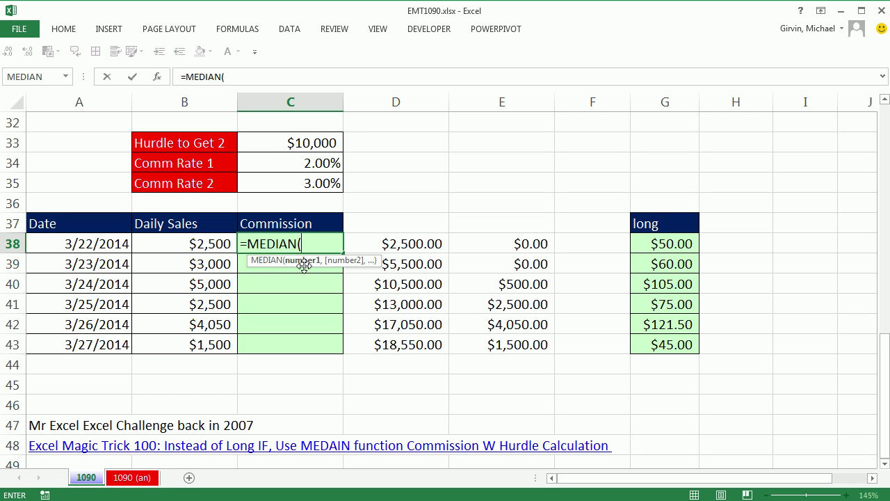
pyautogui.write(',')
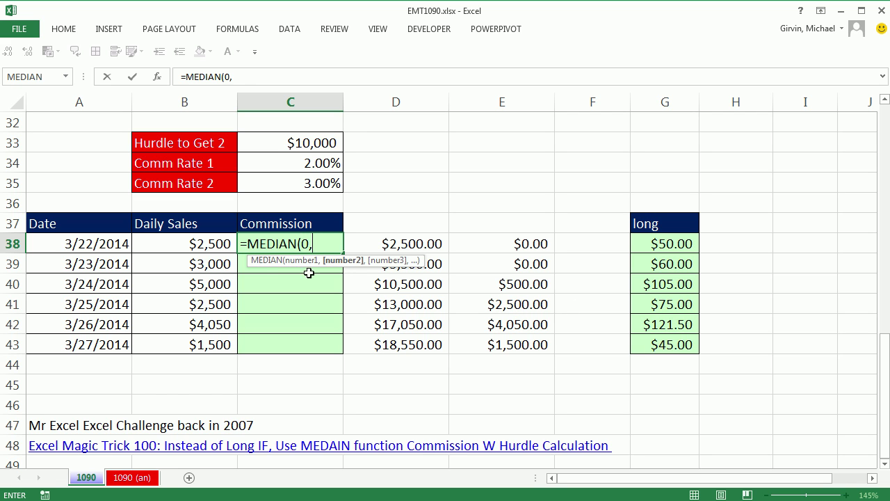
pyautogui.click(208, 244)
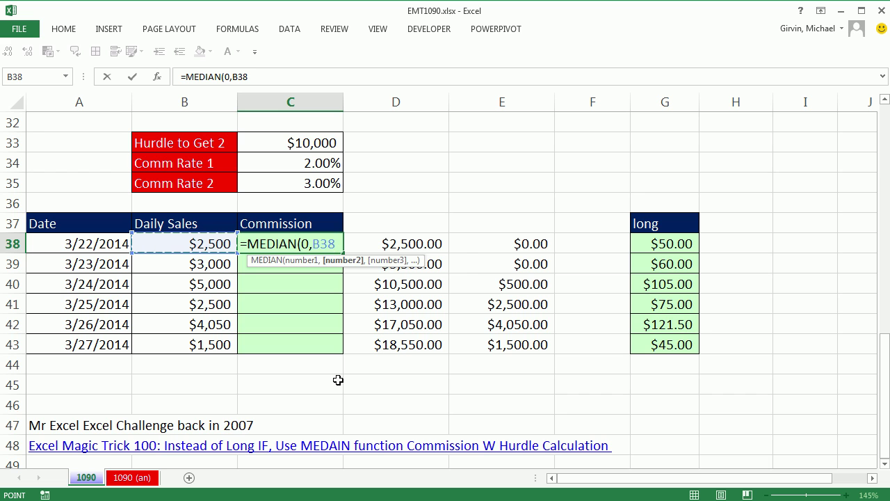
pyautogui.write(',')
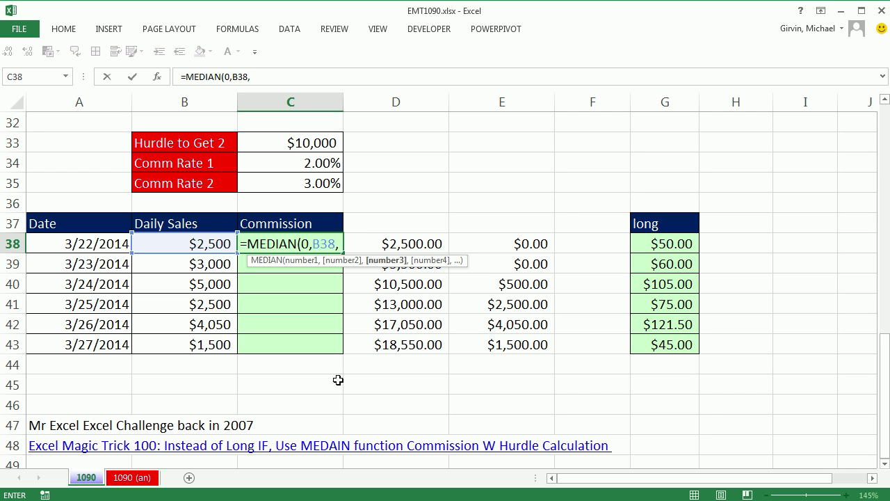
pyautogui.write('sum')
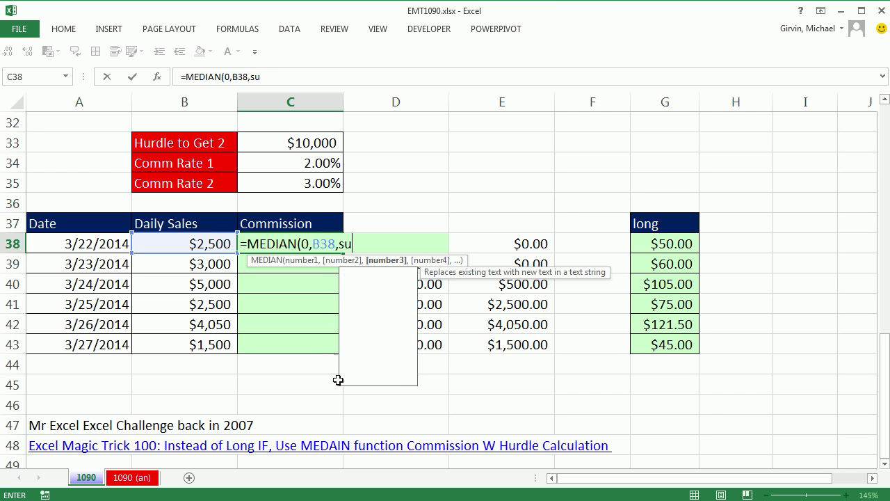
pyautogui.press('Tab')
pyautogui.click(215, 243)
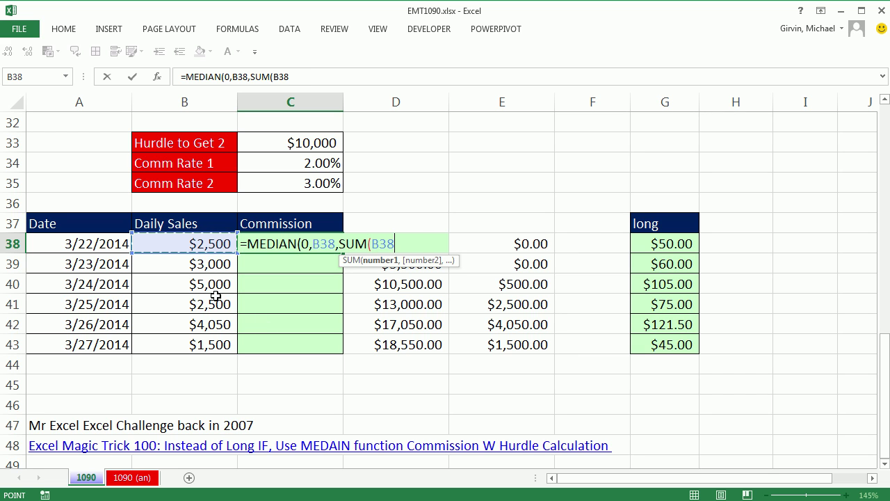
pyautogui.press('F8')
# Lock the range start, subtract the $C$33 hurdle, enter the formula and fill it to C43
pyautogui.click(381, 244)
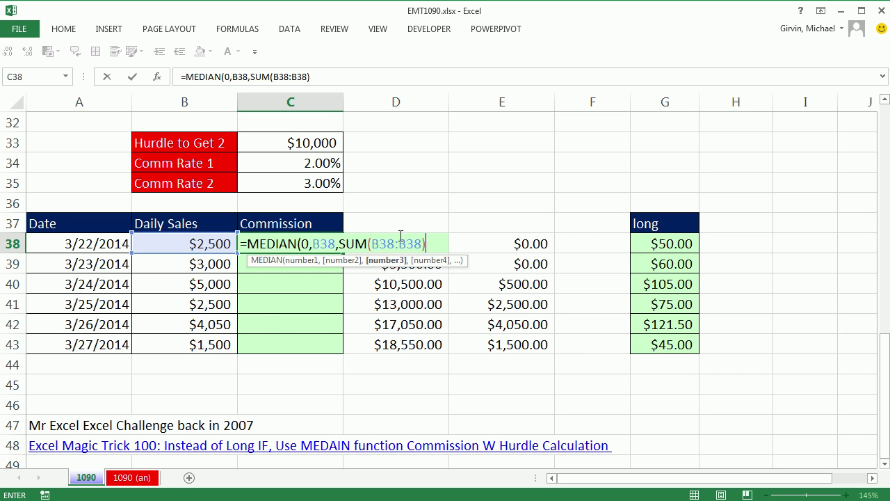
pyautogui.press('F4')
pyautogui.click(442, 243)
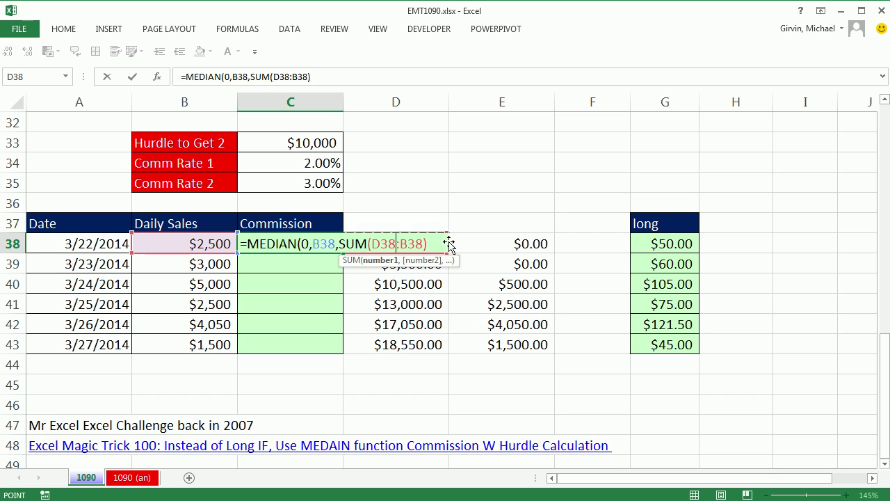
pyautogui.hotkey('ctrl', 'z')
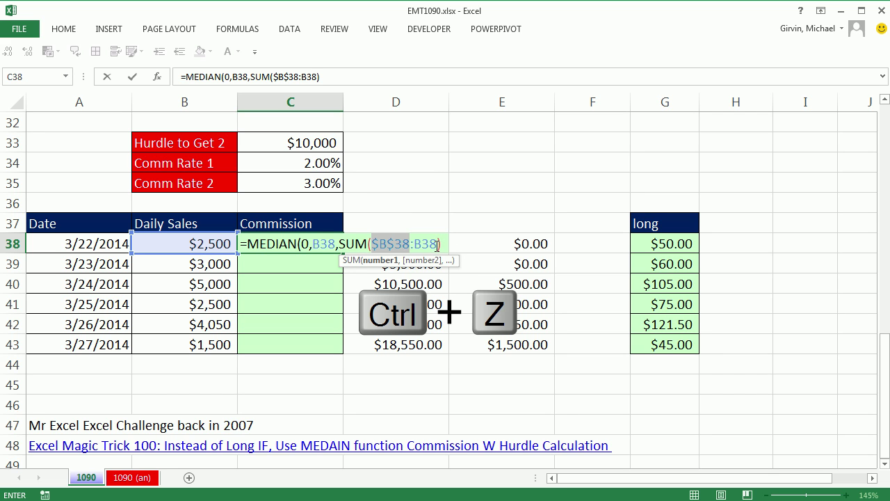
pyautogui.click(444, 244)
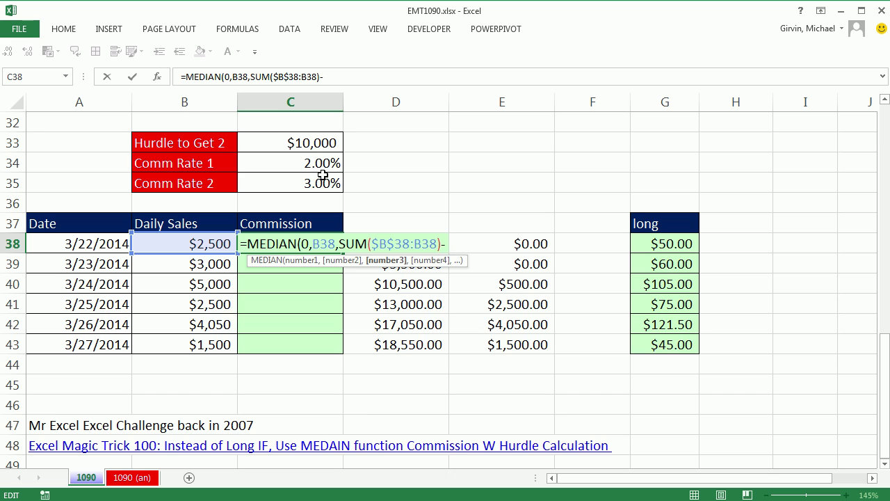
pyautogui.click(285, 144)
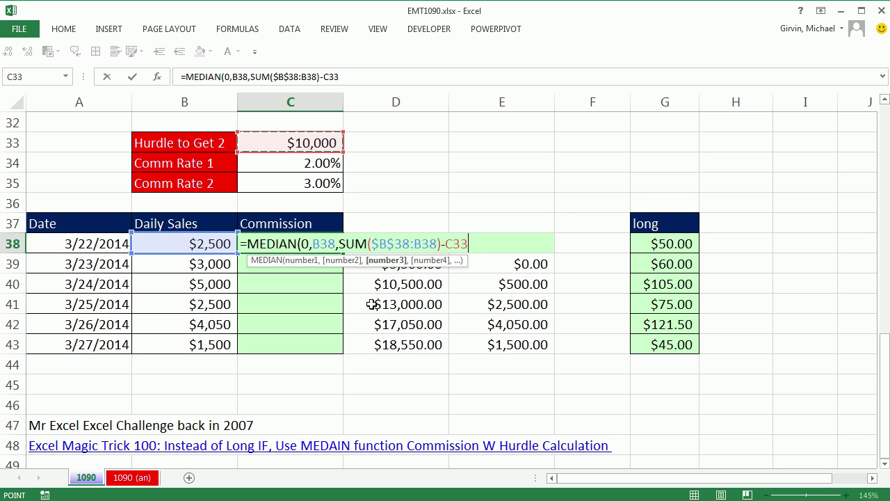
pyautogui.press('F4')
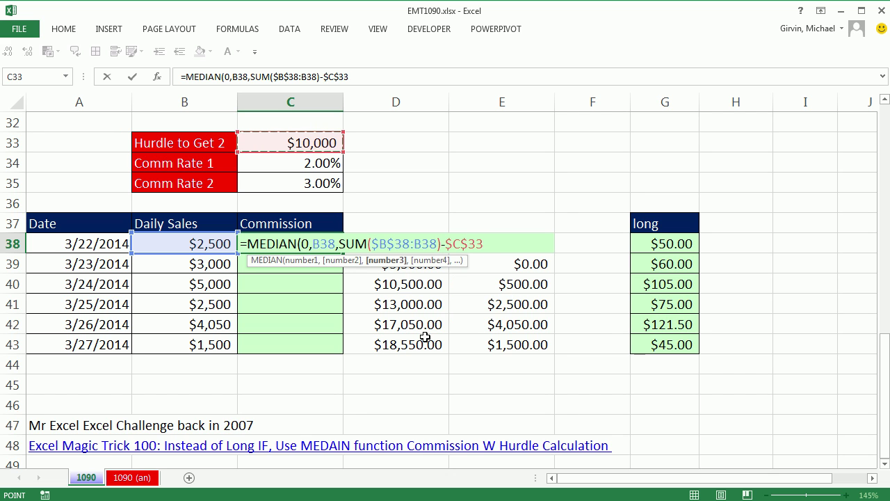
pyautogui.click(308, 244)
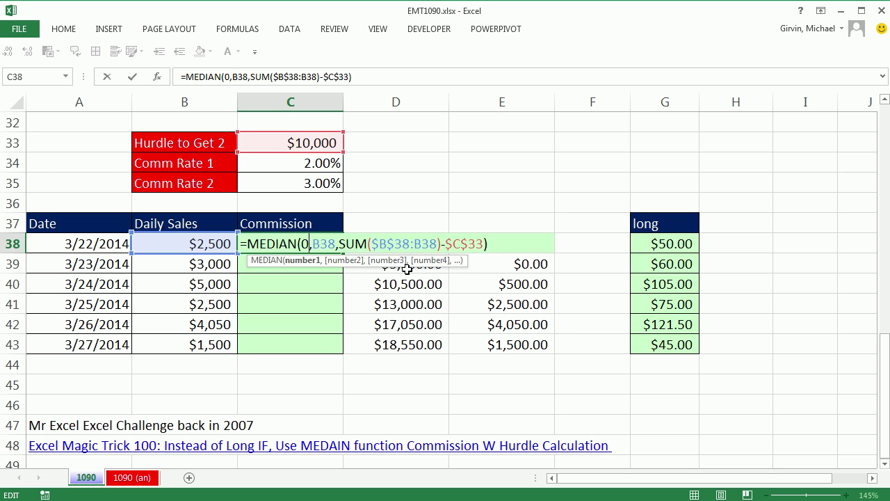
pyautogui.hotkey('ctrl', 'Return')
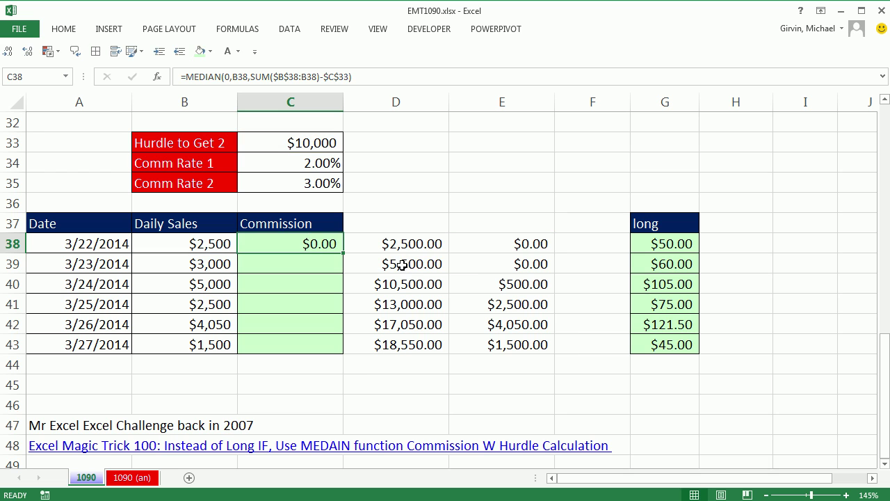
pyautogui.doubleClick(342, 254)
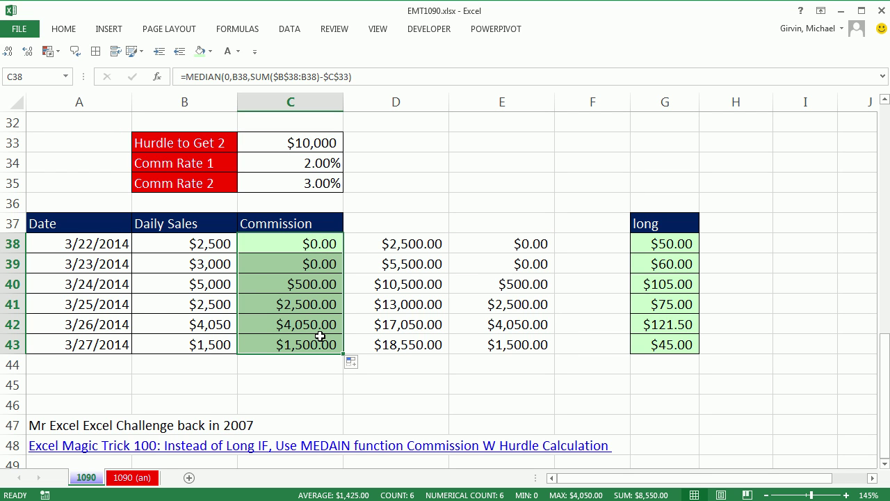
pyautogui.click(301, 265)
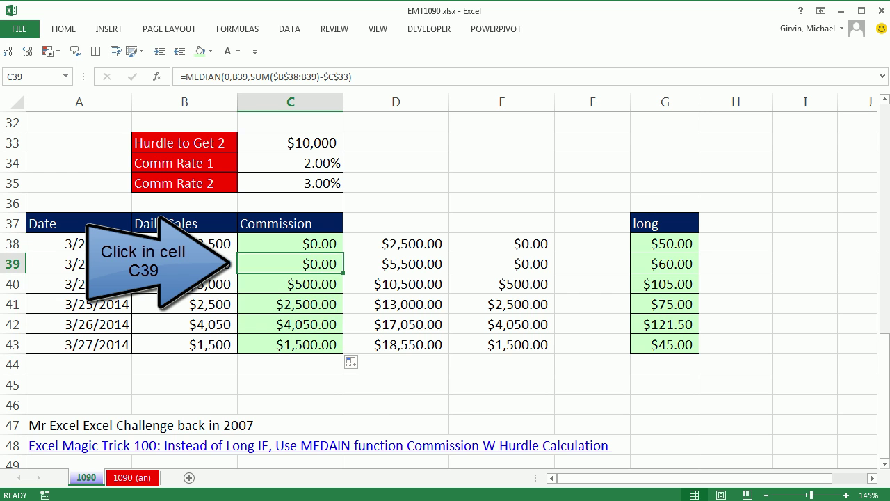
pyautogui.press('alt')
pyautogui.press('m')
pyautogui.press('v')
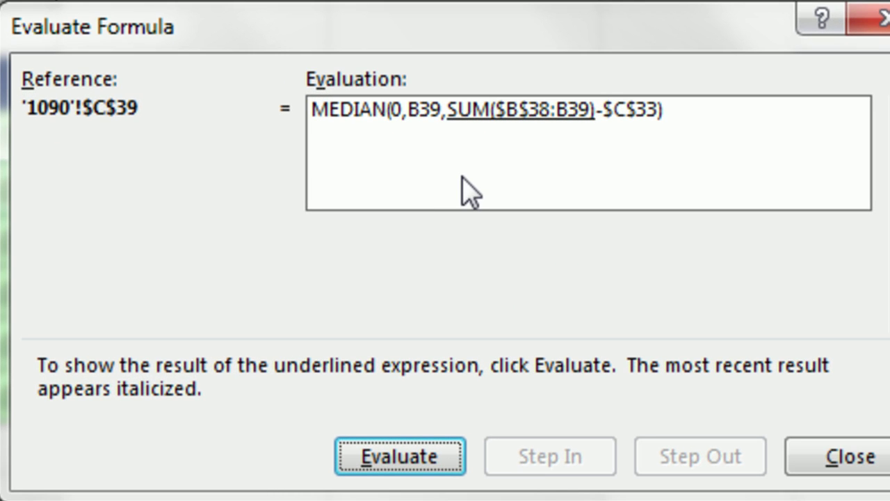
pyautogui.press('Return')
pyautogui.press('Return')
pyautogui.press('Return')
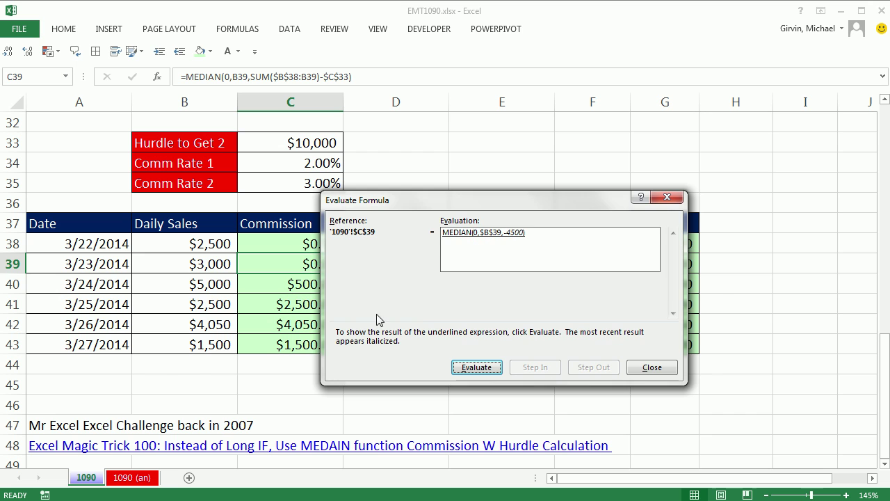
pyautogui.press('Escape')
pyautogui.press('Down')
pyautogui.hotkey('alt', 'm')
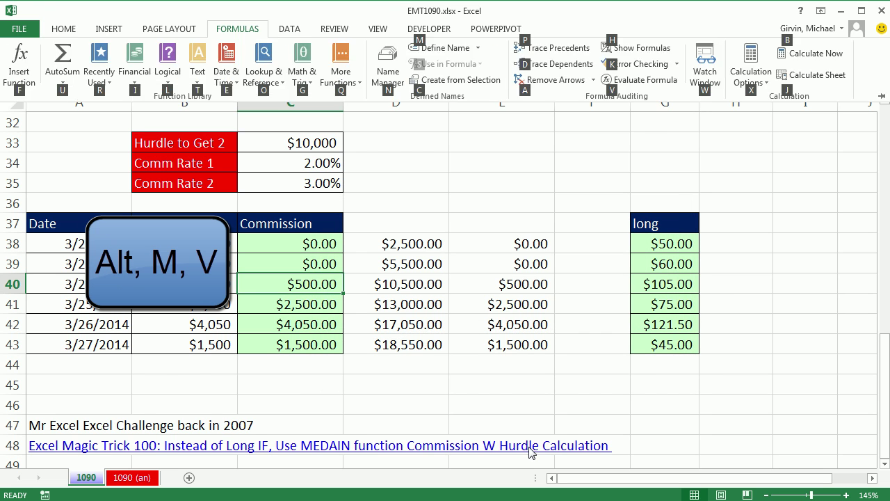
pyautogui.press('v')
pyautogui.press('Return')
pyautogui.press('Return')
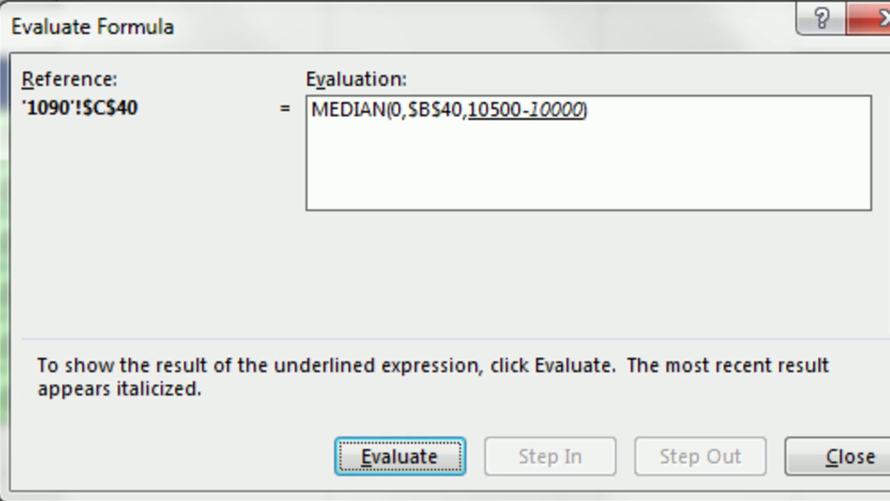
pyautogui.press('Return')
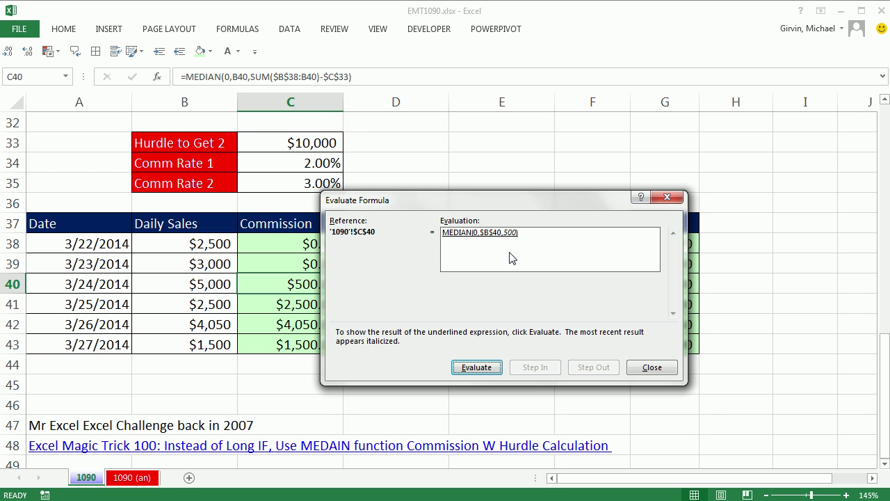
pyautogui.press('Escape')
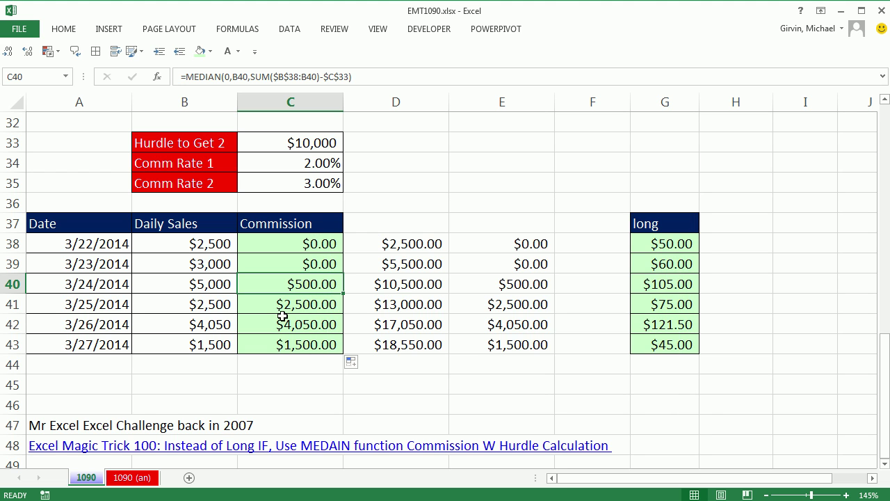
pyautogui.click(288, 306)
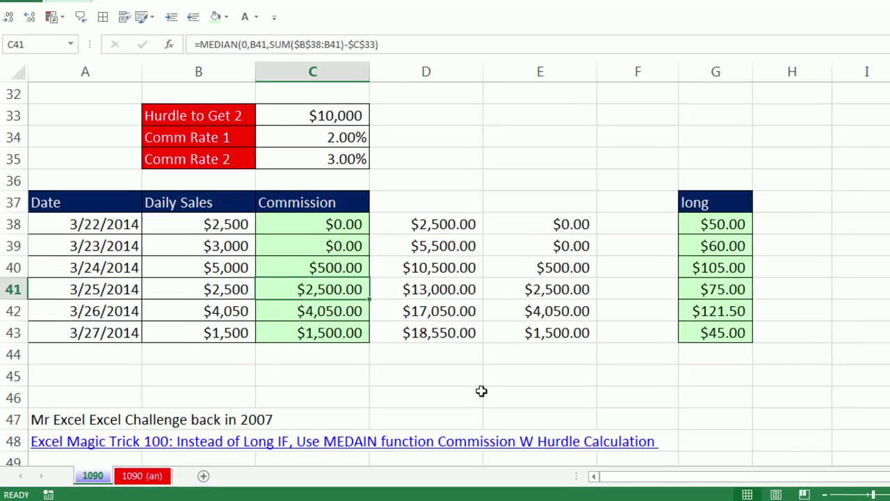
pyautogui.hotkey('alt', 'm')
pyautogui.press('v')
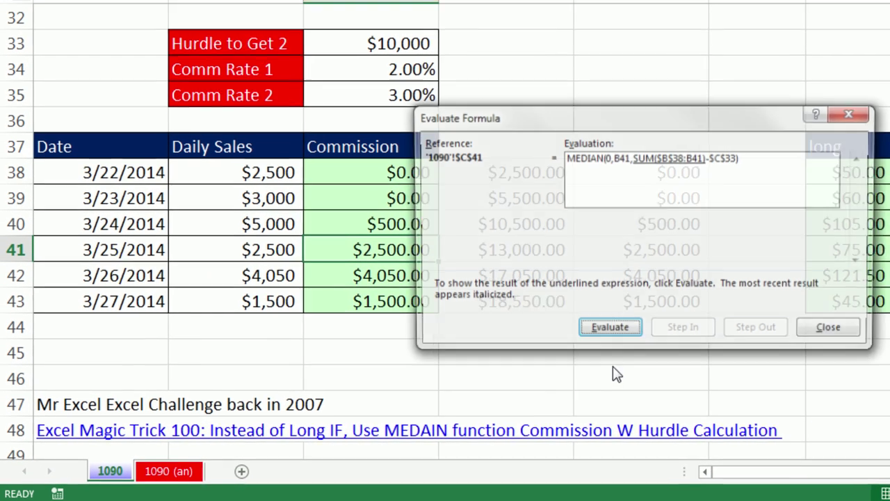
pyautogui.press('Return')
pyautogui.press('Return')
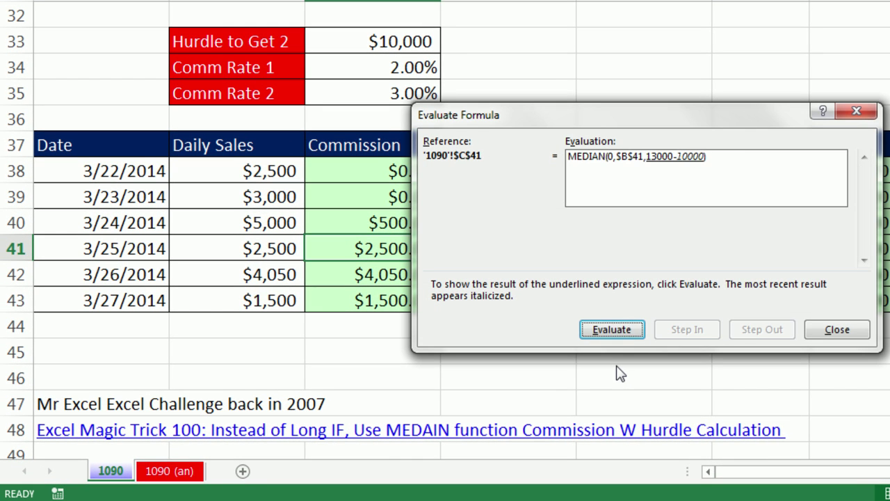
pyautogui.press('Return')
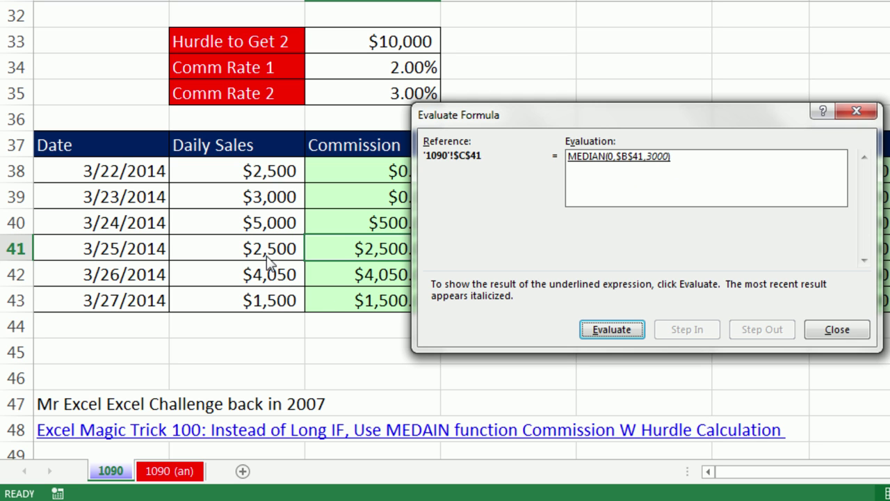
pyautogui.click(837, 329)
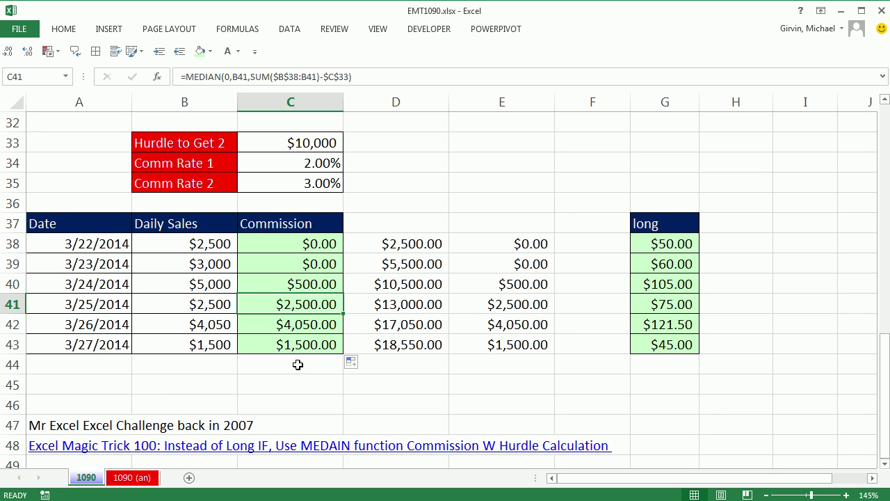
# Prefix the C38 MEDIAN formula with B38*$C$34+( for the first-tier commission
pyautogui.doubleClick(289, 245)
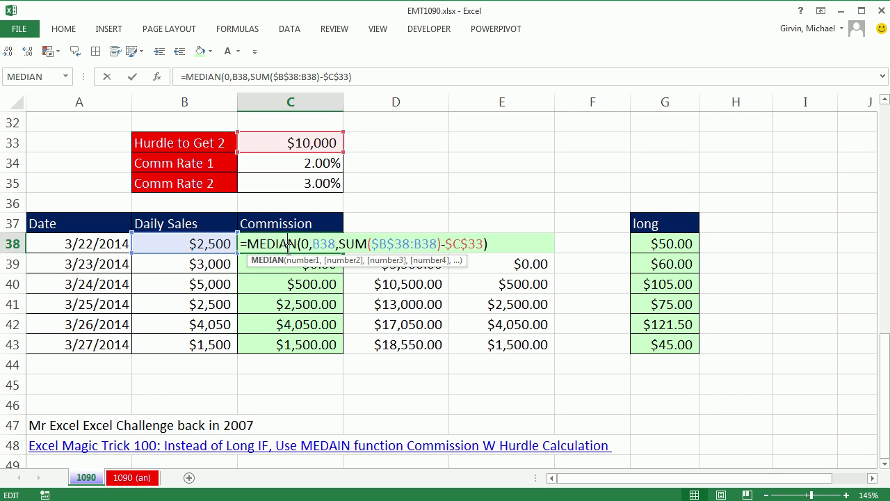
pyautogui.scroll(1, 236, 247)
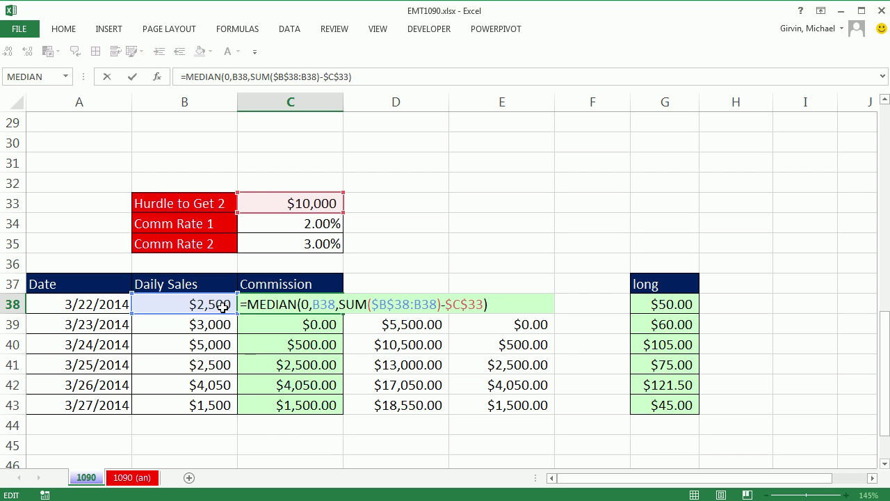
pyautogui.click(196, 305)
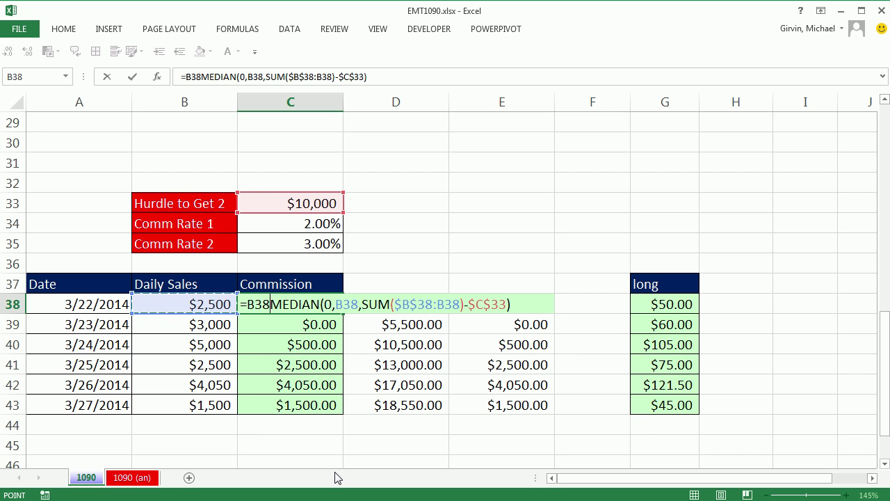
pyautogui.write('*')
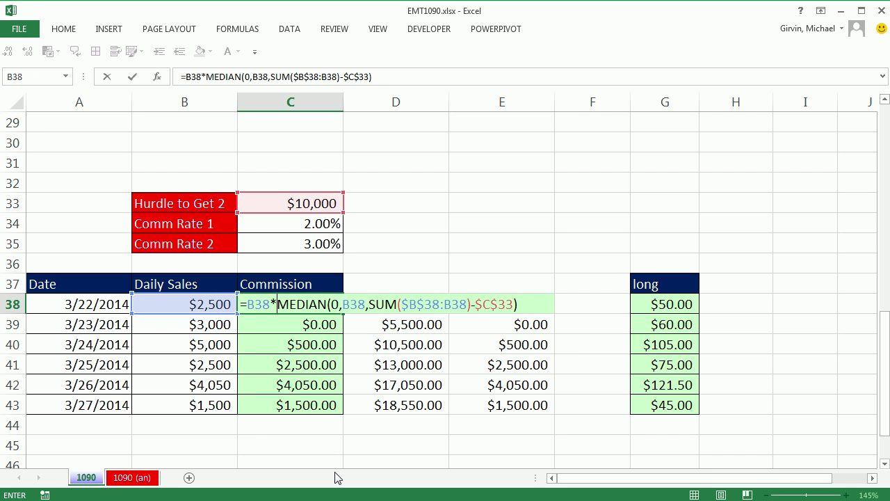
pyautogui.click(306, 218)
pyautogui.press('F4')
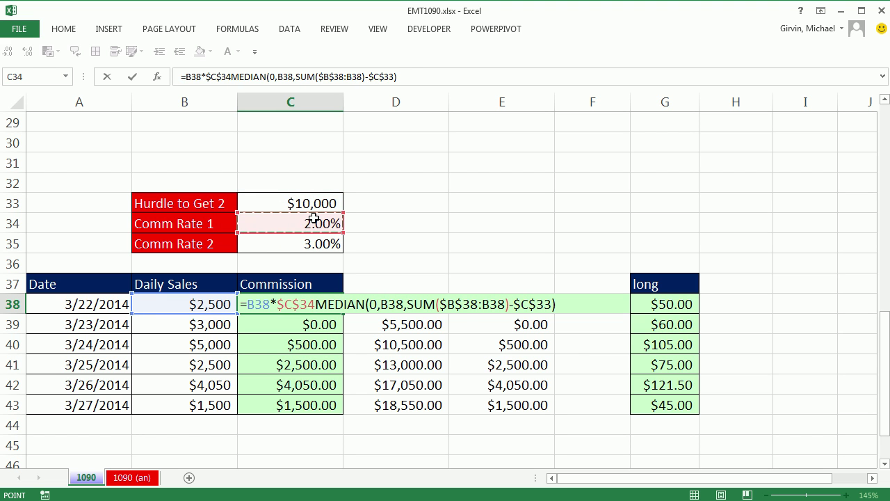
pyautogui.write('+')
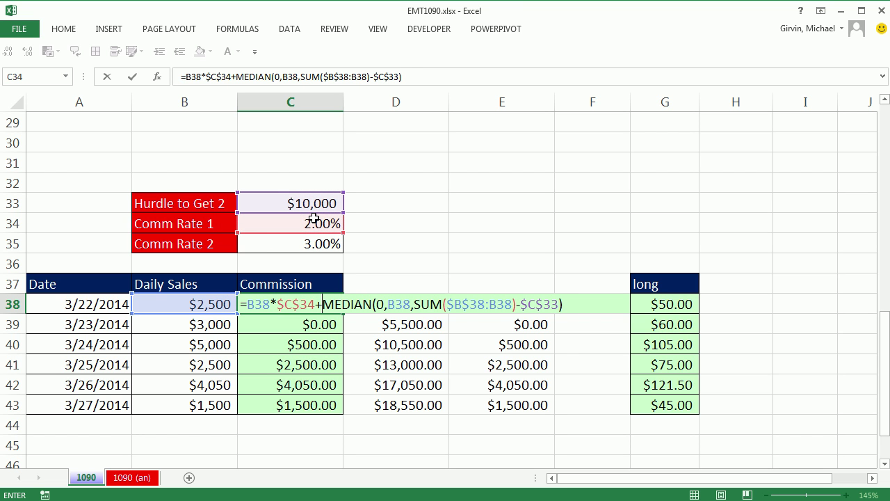
pyautogui.write('(')
# Multiply the MEDIAN by ($C$35-$C$34), then fill to C43 for $50.00 to $45.00
pyautogui.click(315, 243)
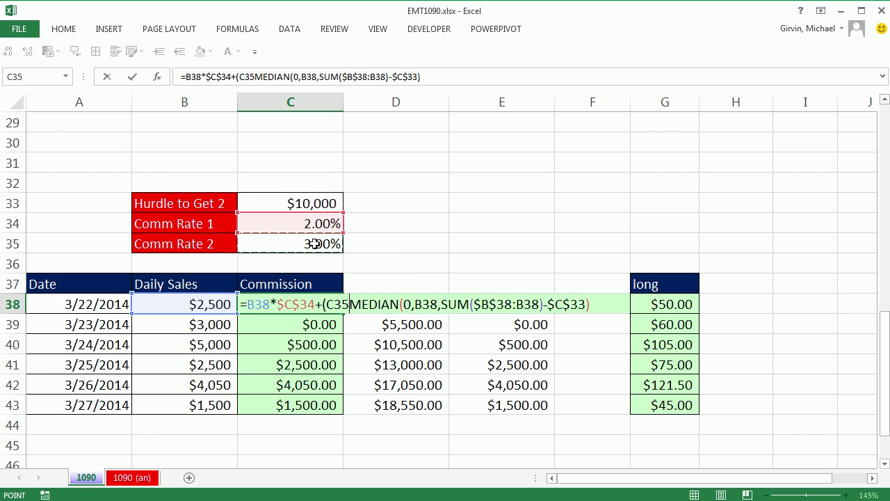
pyautogui.press('F4')
pyautogui.write('-')
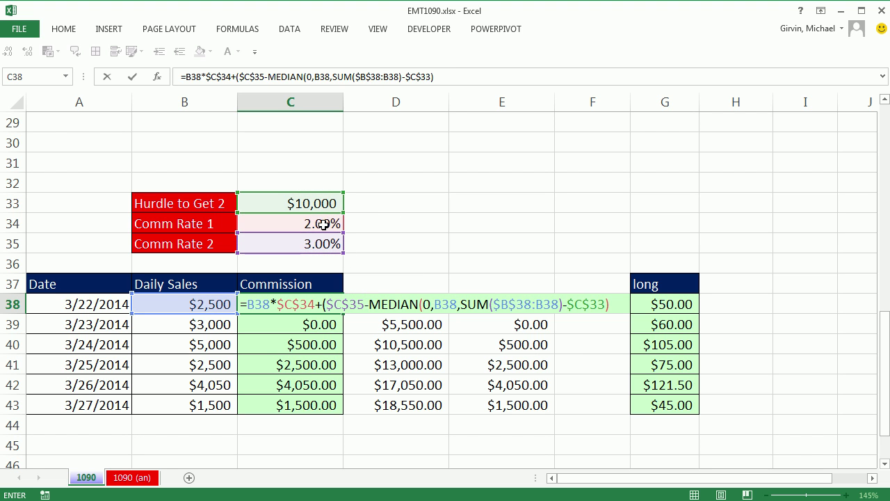
pyautogui.click(323, 224)
pyautogui.press('F4')
pyautogui.write(')')
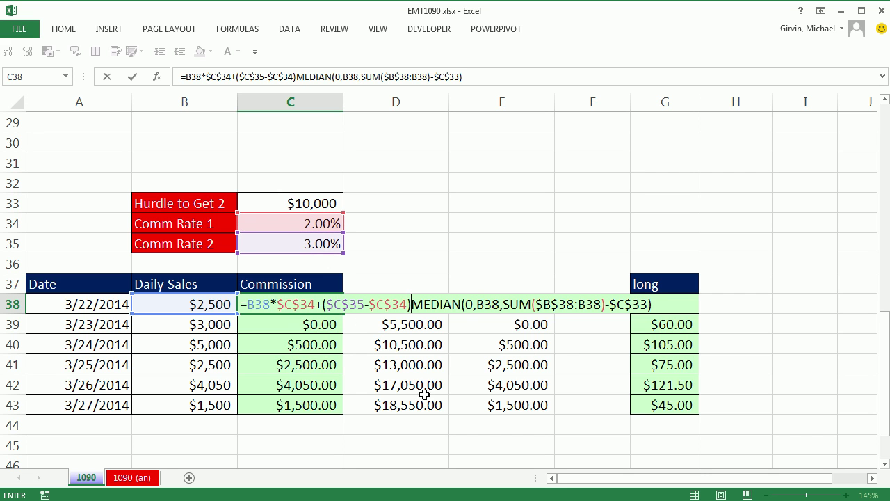
pyautogui.write('*')
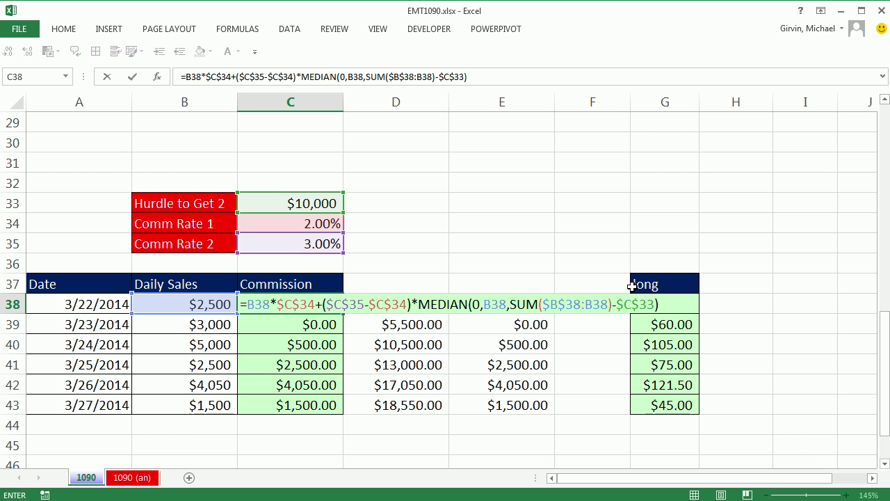
pyautogui.hotkey('ctrl', 'Return')
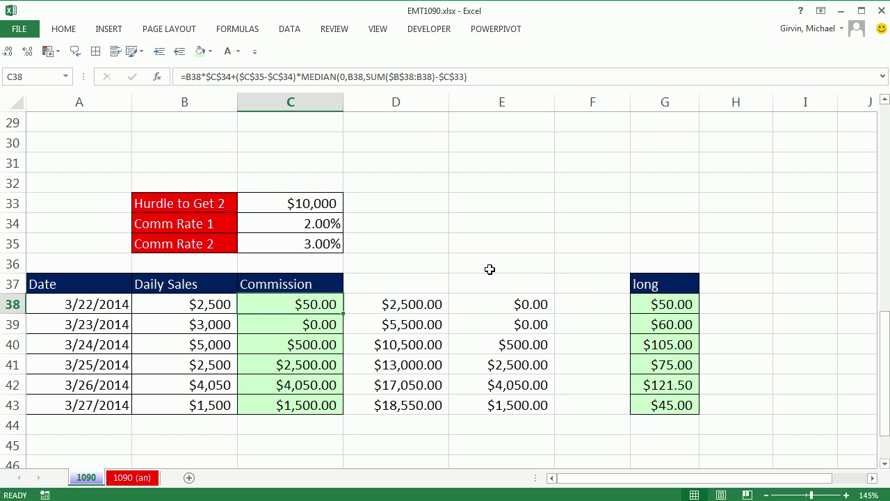
pyautogui.doubleClick(343, 312)
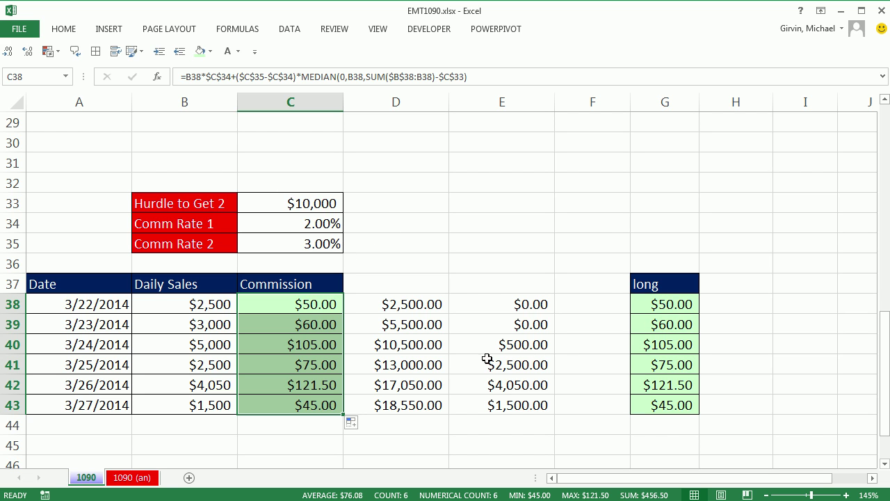
pyautogui.doubleClick(322, 304)
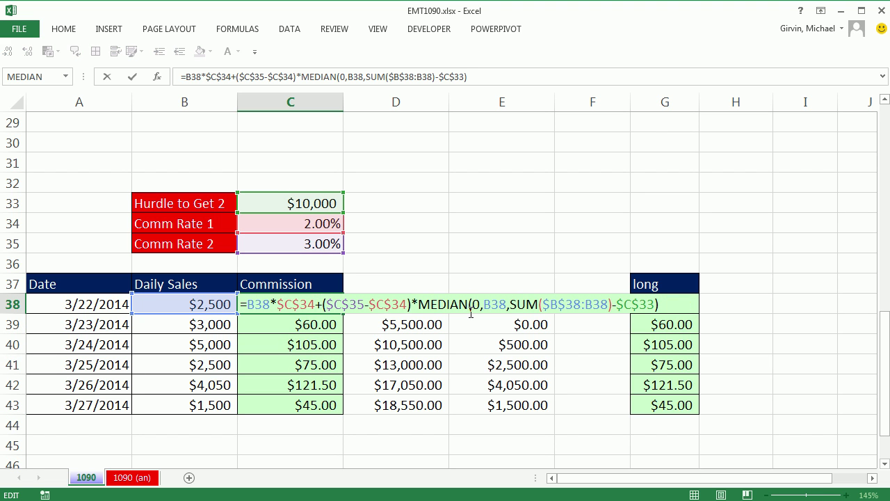
pyautogui.hotkey('ctrl', 'Return')
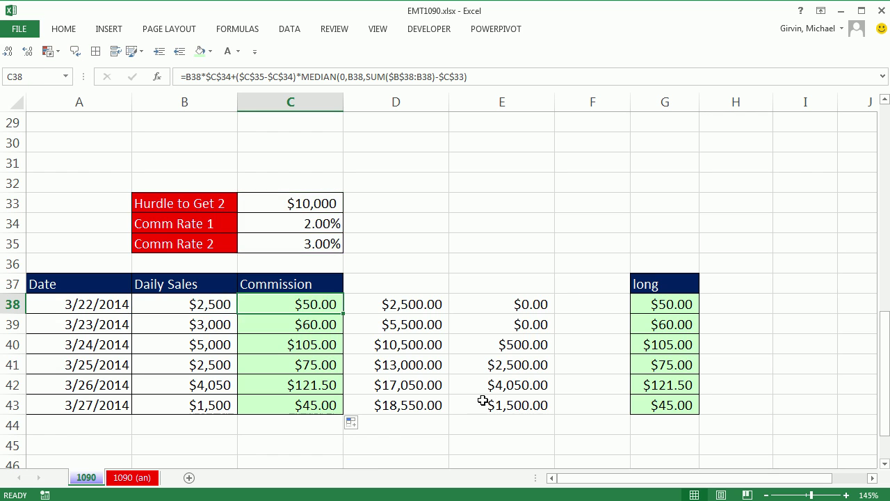
# Review the E22 capped-wage MEDIAN formula, then display C3's =MEDIAN(B3,$F$2,$G$2)<>B3 formula
pyautogui.scroll(4, 485, 371)
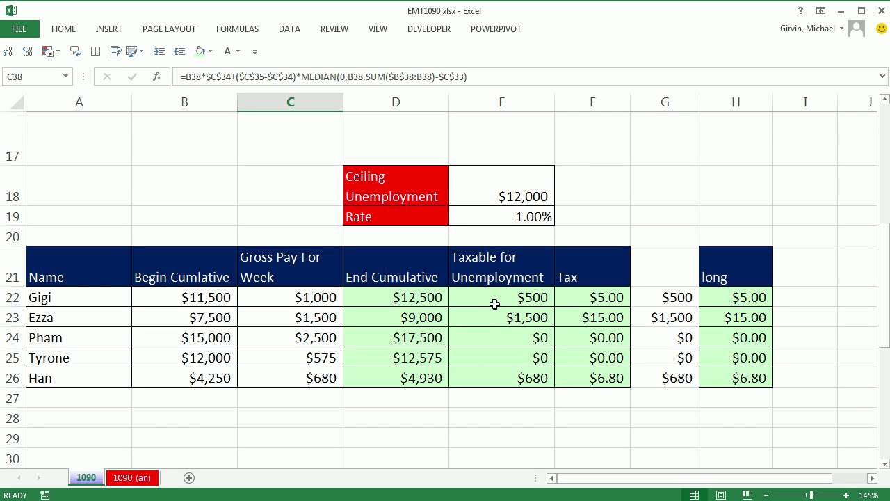
pyautogui.click(530, 299)
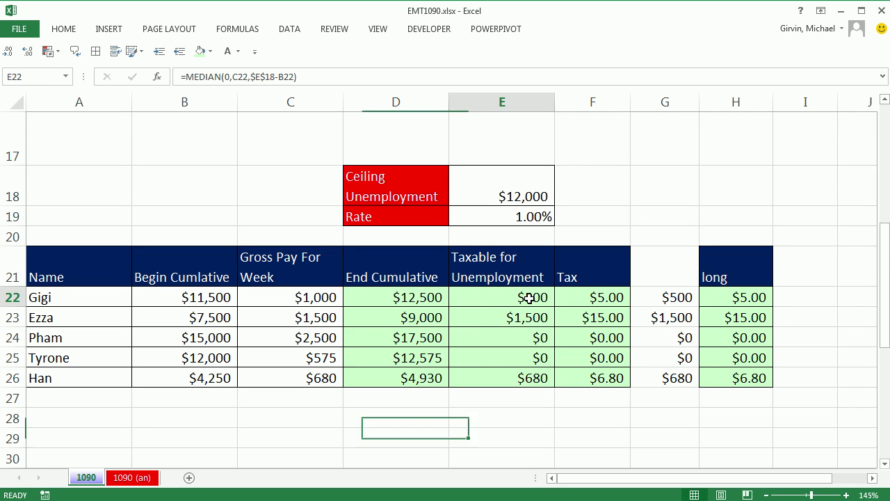
pyautogui.press('F2')
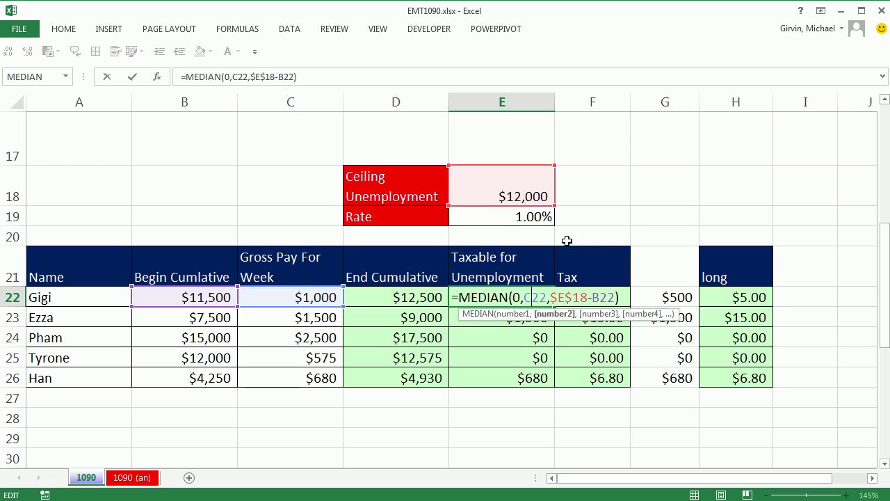
pyautogui.hotkey('ctrl', 'Return')
pyautogui.scroll(5, 538, 328)
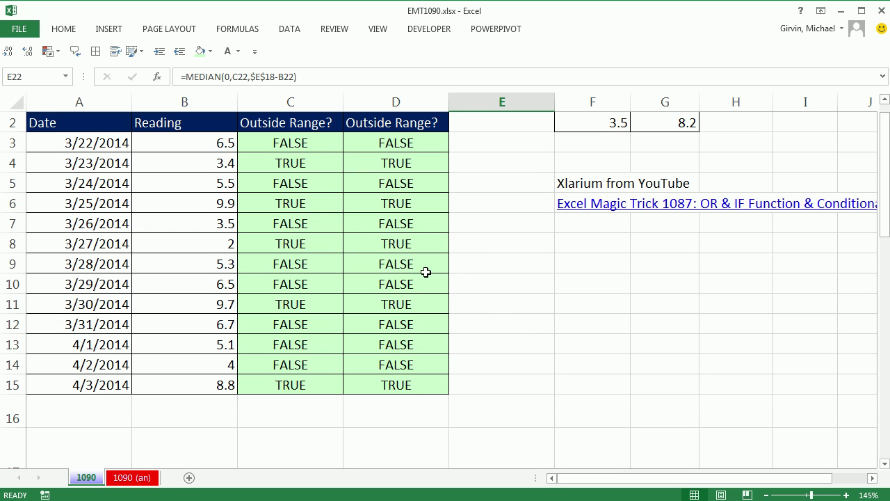
pyautogui.doubleClick(301, 183)
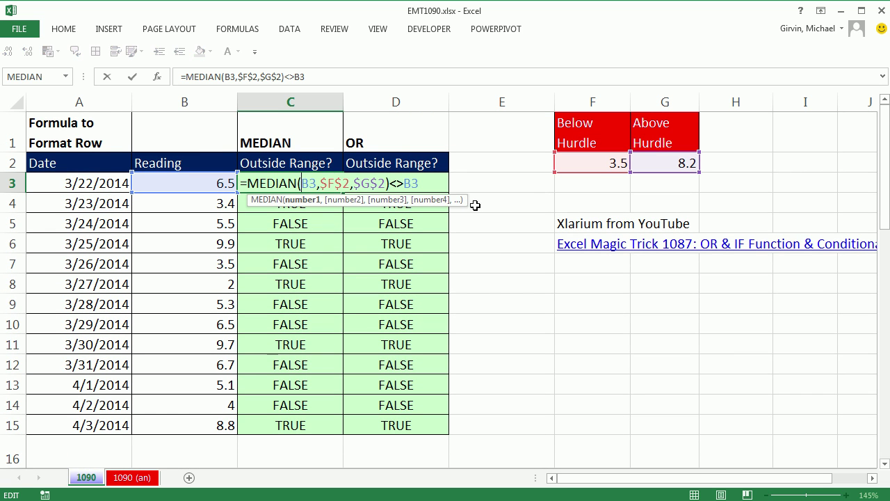